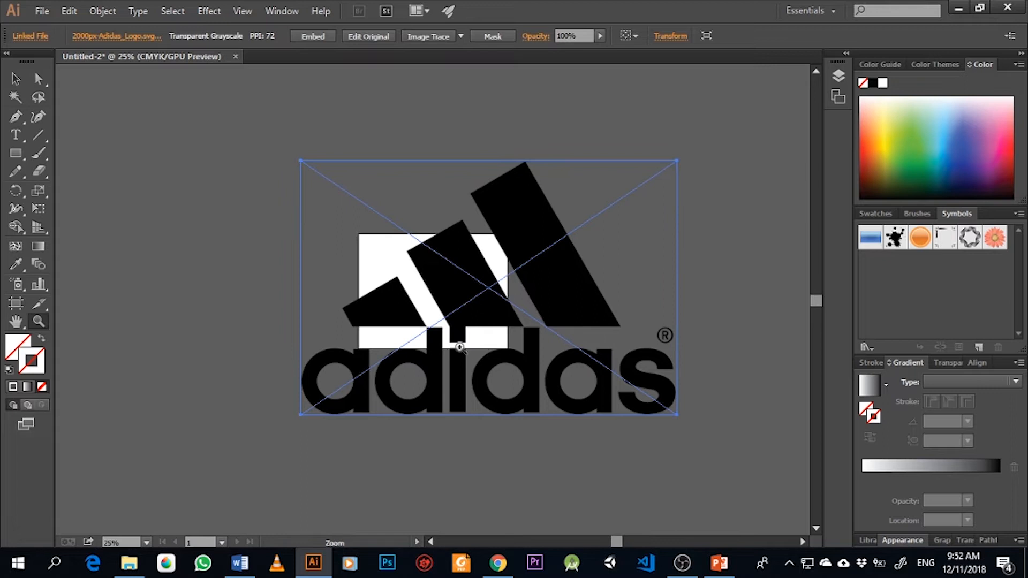
Step: Scale the placed Adidas logo down proportionally to about one-sixth of its size so it fits the artboard
scroll(482, 337, up, 2)
scroll(484, 341, down, 1)
scroll(485, 342, down, 1)
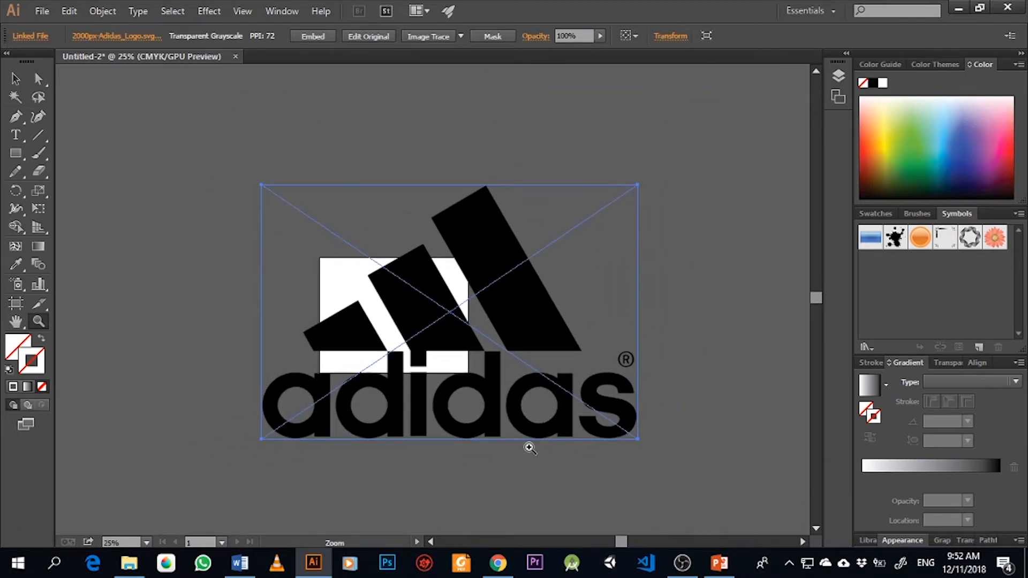
click(38, 80)
click(15, 79)
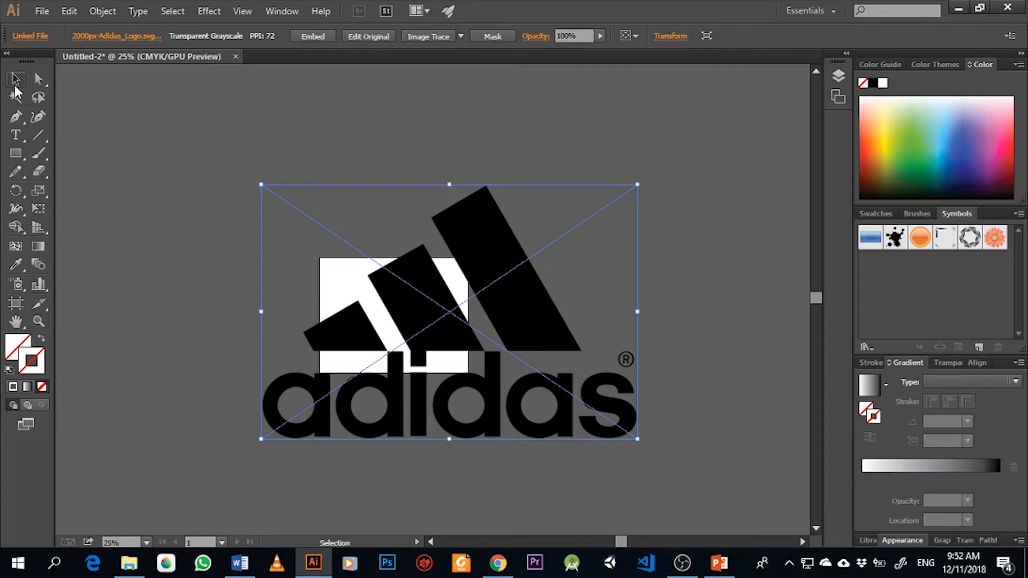
drag(261, 184, 575, 397)
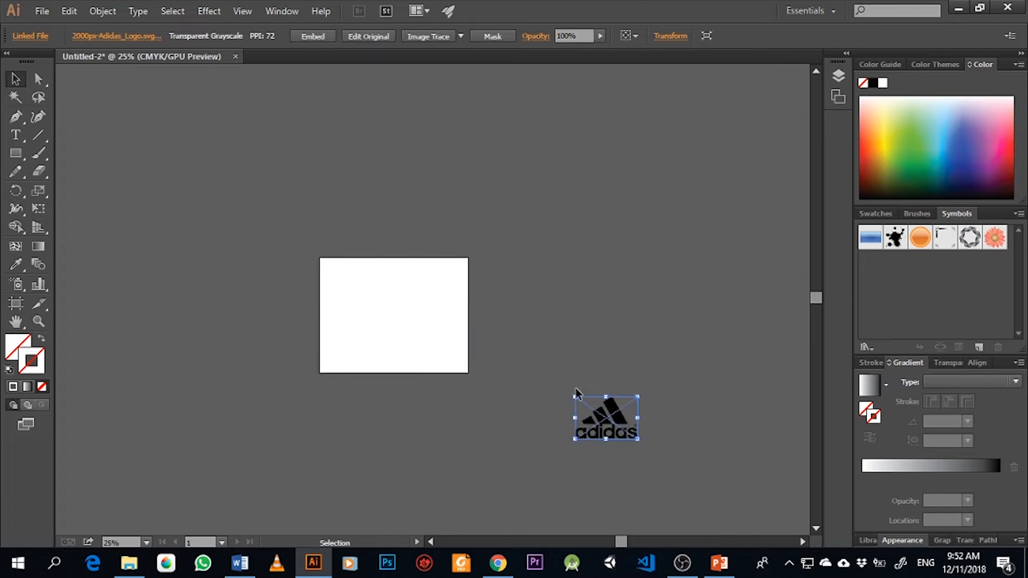
Step: Move the Adidas logo onto the artboard and place it in the upper-right corner as a reference
drag(601, 431, 435, 336)
scroll(436, 337, up, 4)
scroll(415, 338, down, 2)
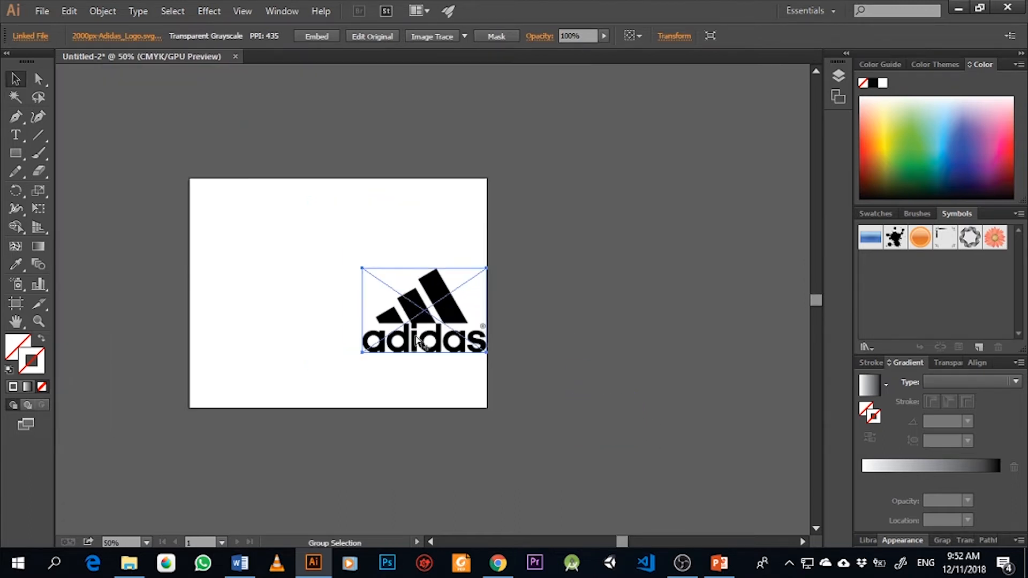
drag(315, 339, 440, 360)
scroll(459, 366, up, 1)
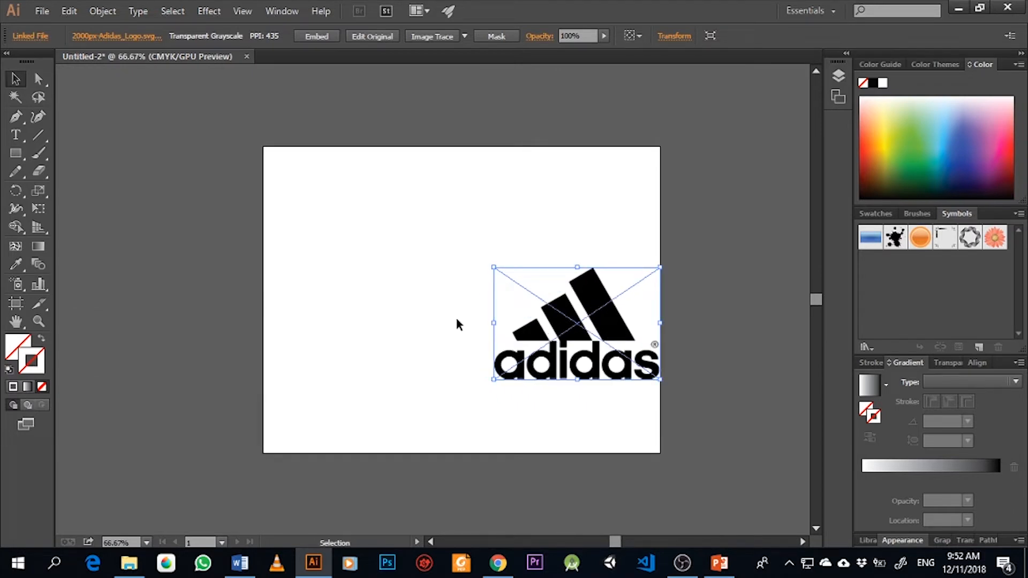
drag(569, 324, 579, 224)
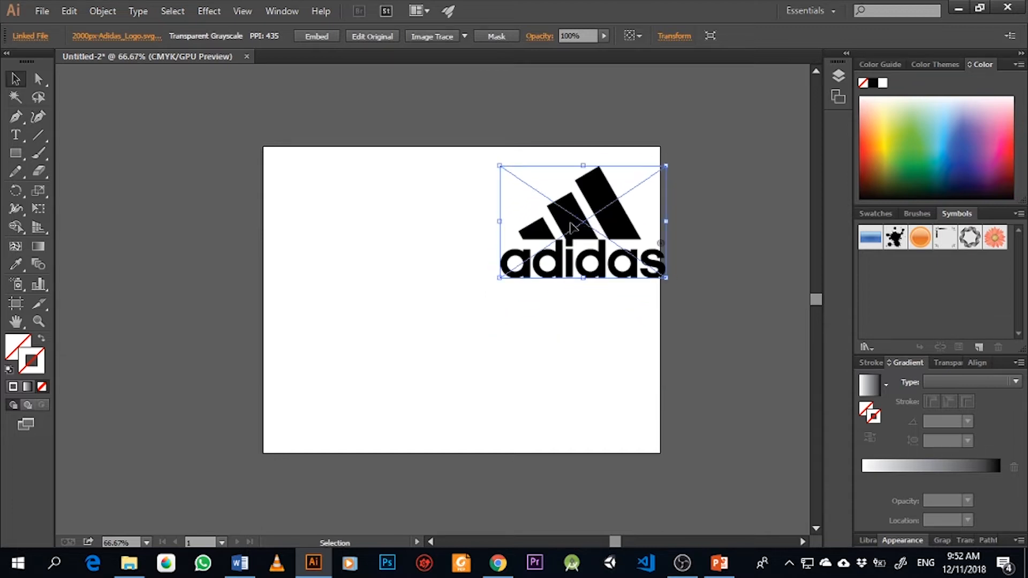
click(419, 317)
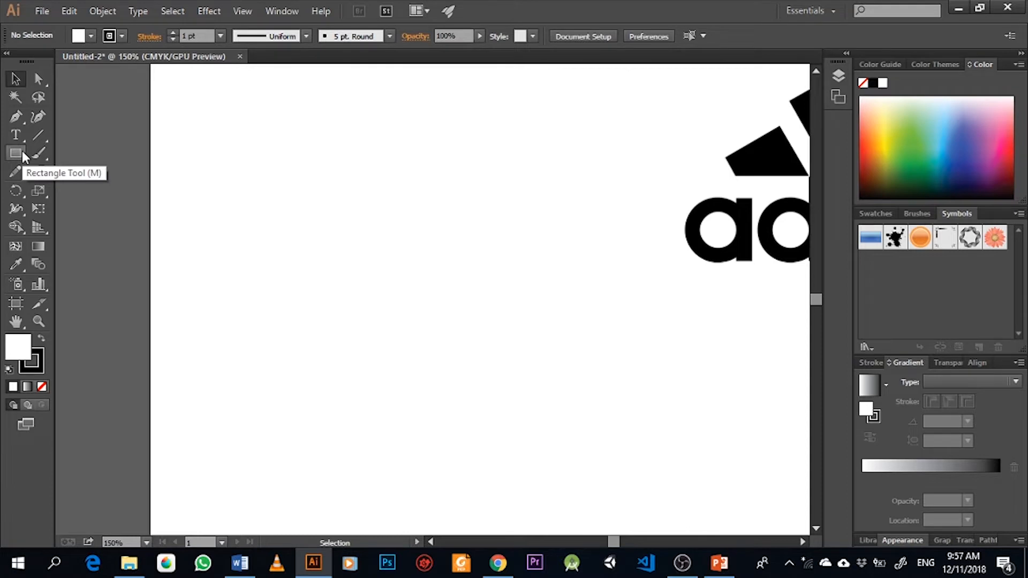
Step: Draw a rectangle about 1.28 in wide and 1.03 in high in the empty area beside the logo
mouse_move(23, 153)
mouse_down()
mouse_move(96, 151)
mouse_move(17, 153)
mouse_move(85, 189)
mouse_move(3, 162)
mouse_move(100, 157)
mouse_up()
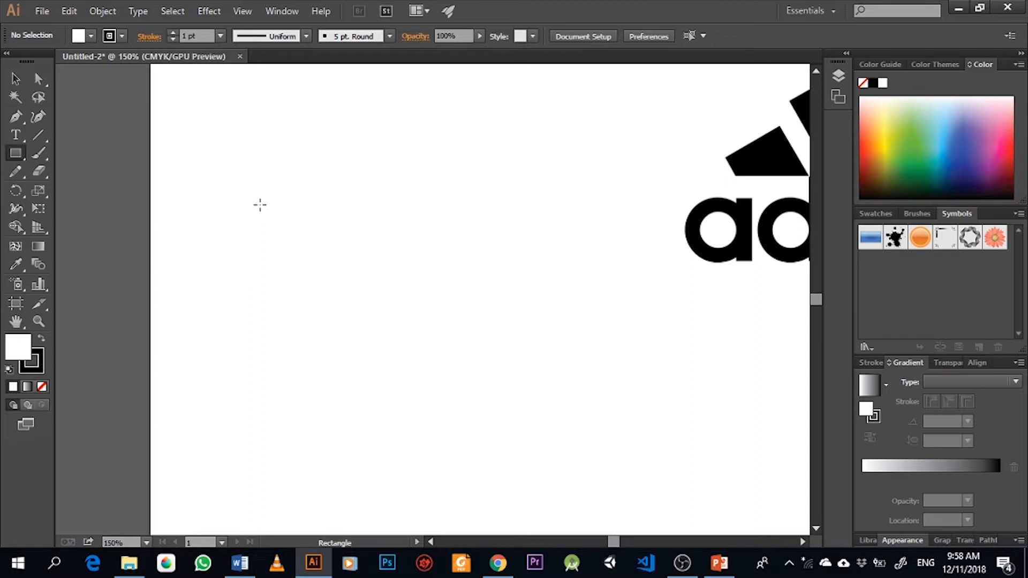
drag(260, 204, 363, 288)
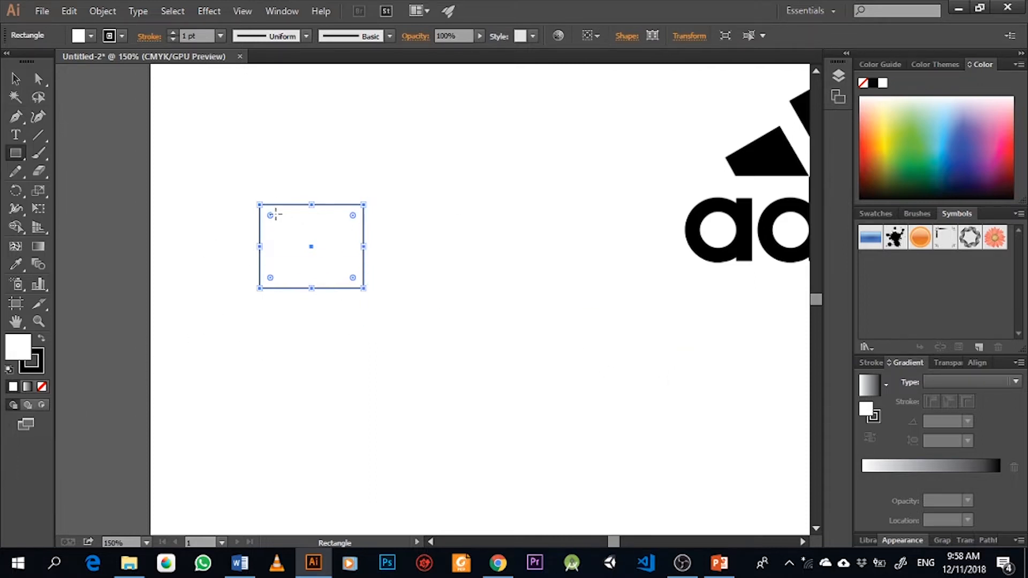
key(v)
click(284, 354)
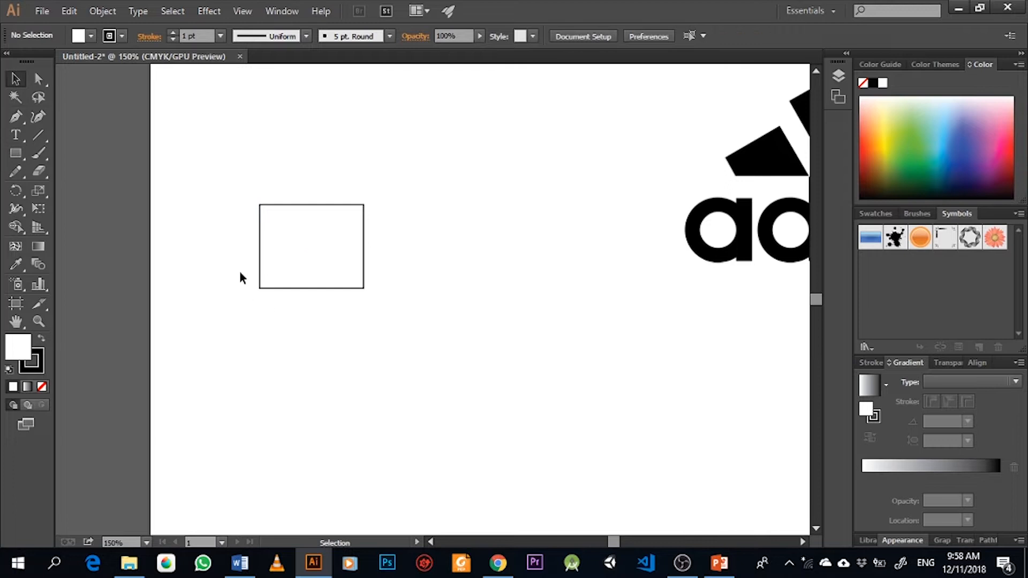
Step: Fill the rectangle with a dark red colour
click(303, 247)
click(291, 316)
click(297, 247)
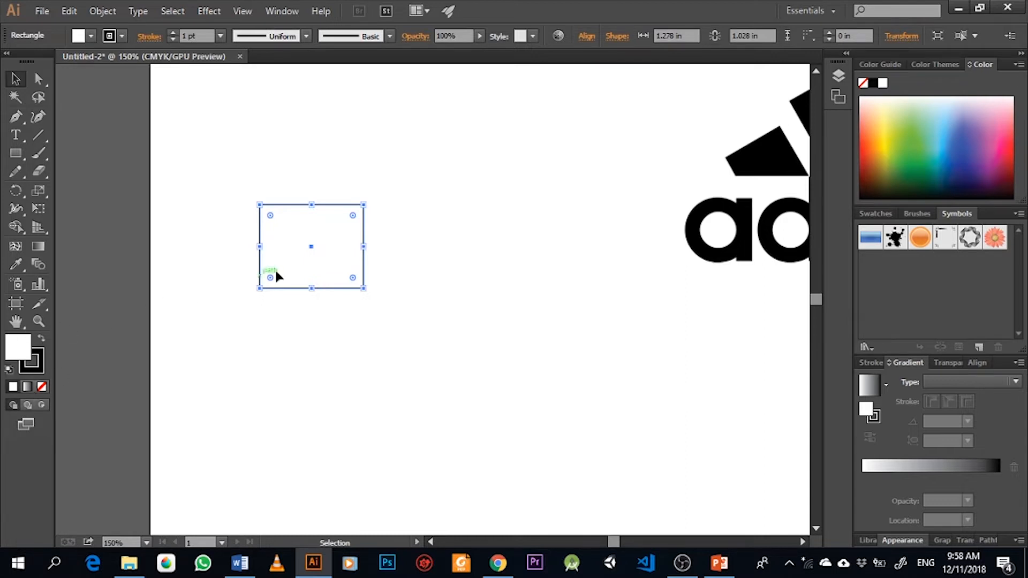
double_click(16, 347)
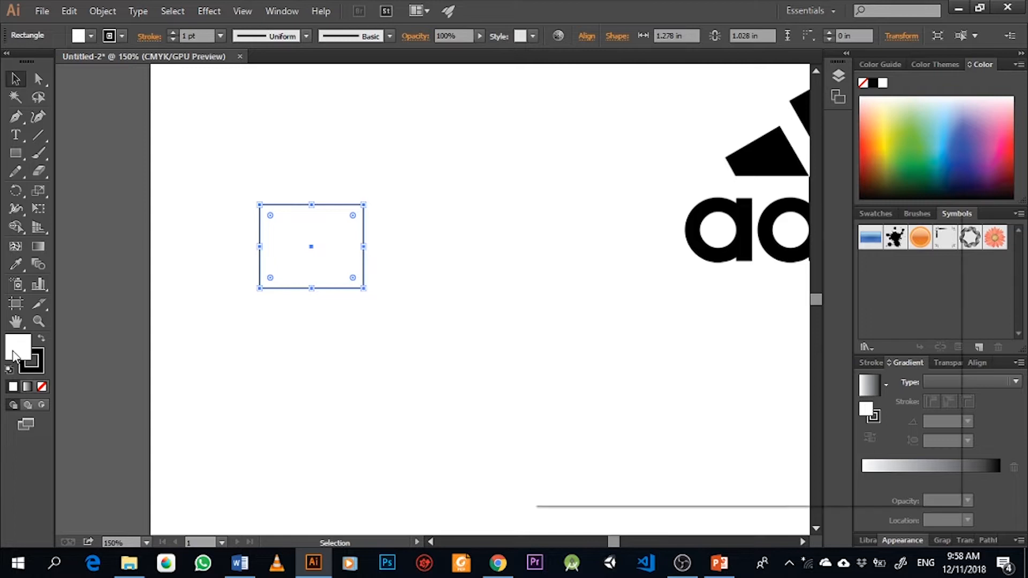
drag(688, 333, 708, 356)
click(906, 269)
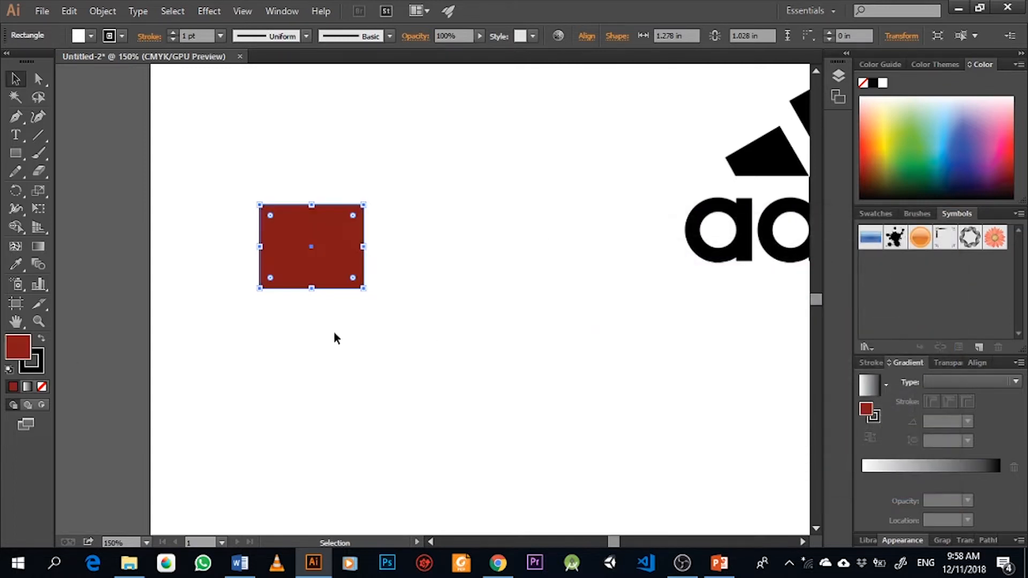
Step: Set the rectangle's stroke colour to pink #f94b7d and inspect the outline up close
click(38, 367)
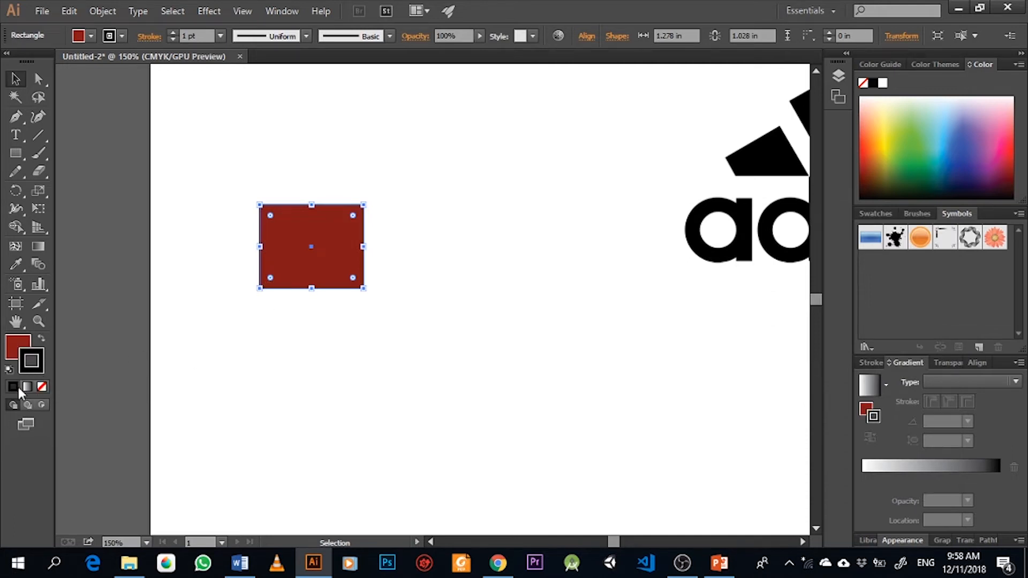
double_click(29, 368)
mouse_move(663, 365)
mouse_down()
mouse_move(659, 328)
mouse_move(684, 266)
mouse_up()
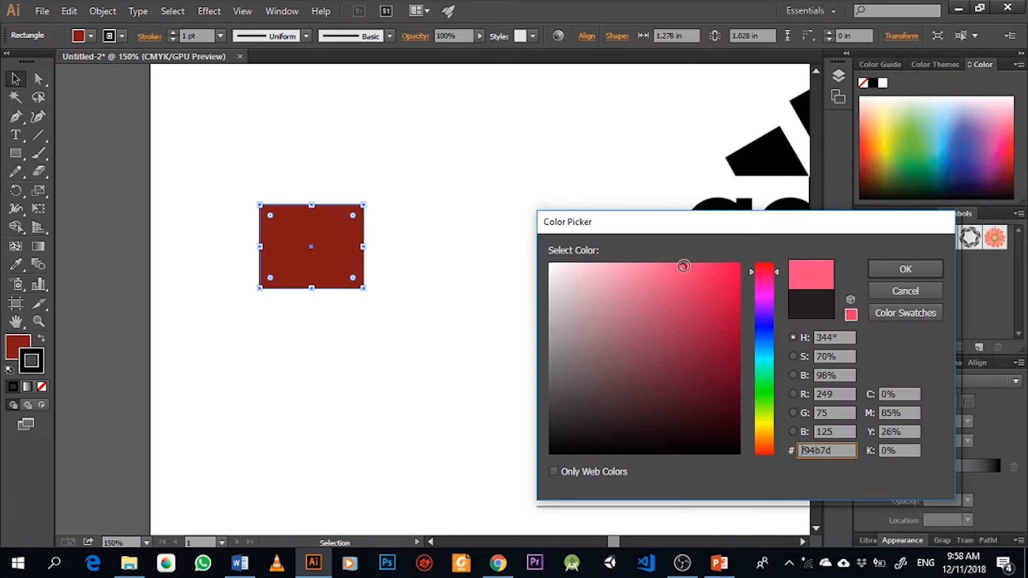
click(905, 269)
click(252, 332)
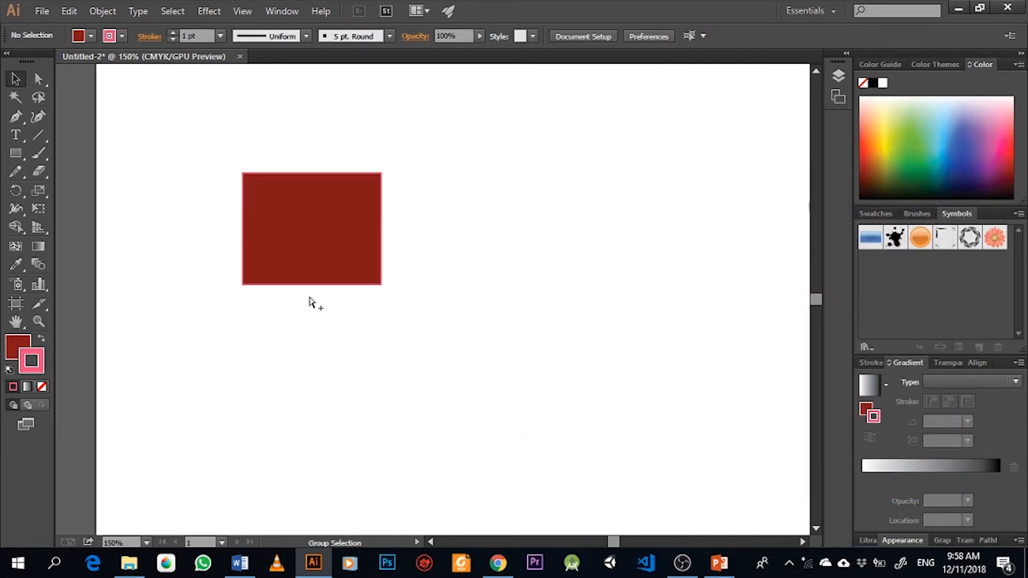
scroll(313, 303, up, 6)
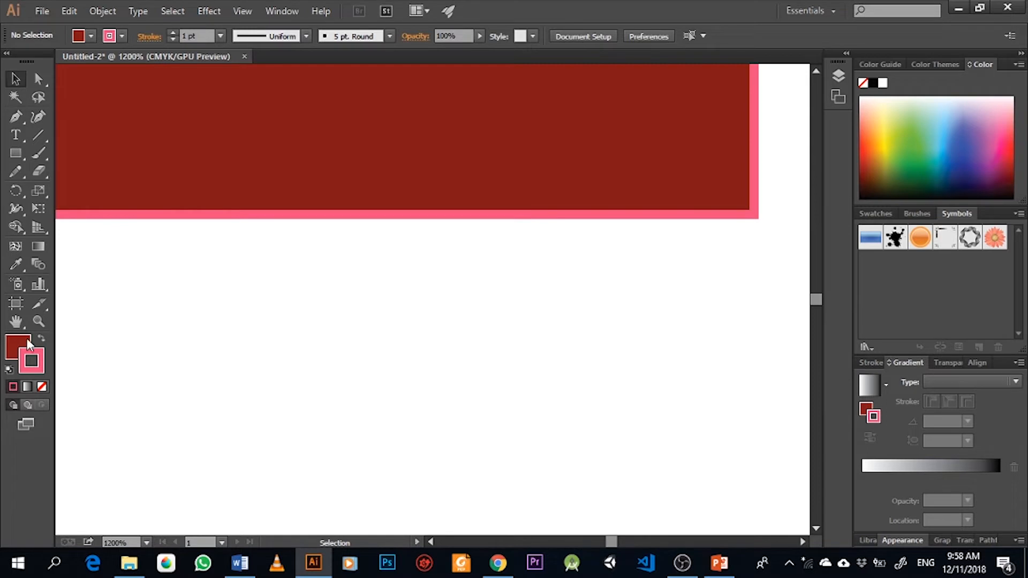
scroll(262, 326, down, 3)
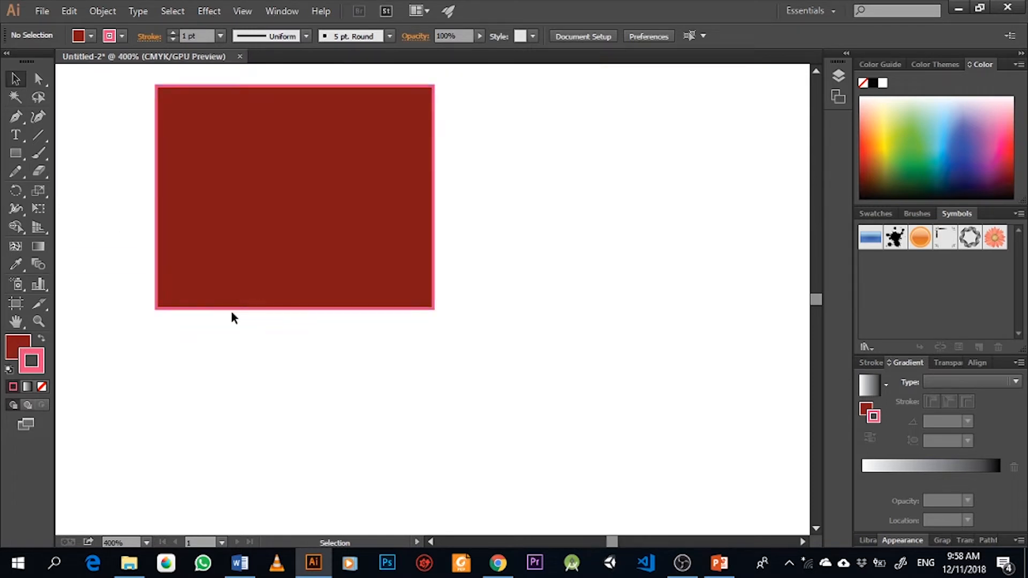
scroll(305, 361, down, 4)
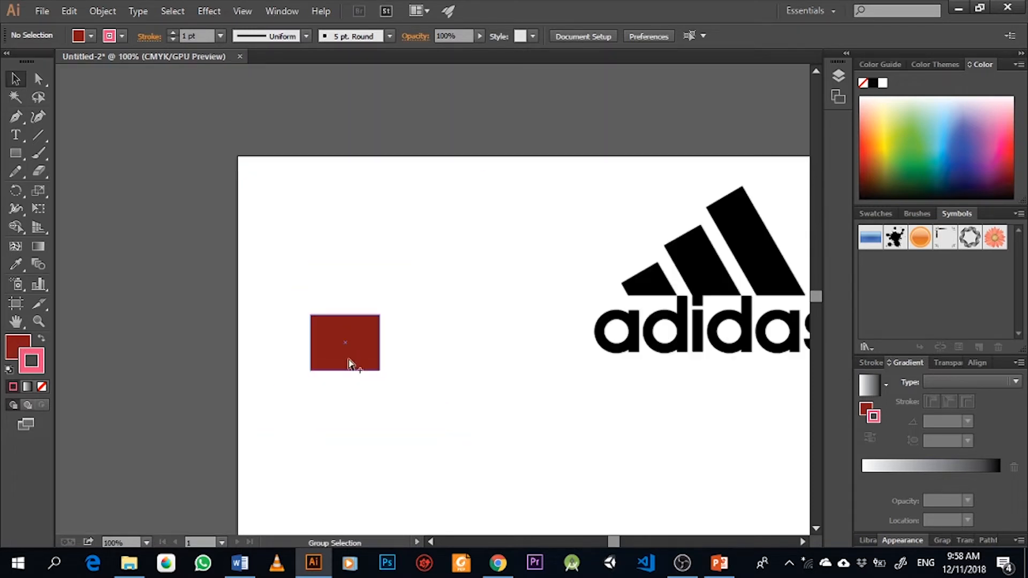
scroll(482, 435, up, 1)
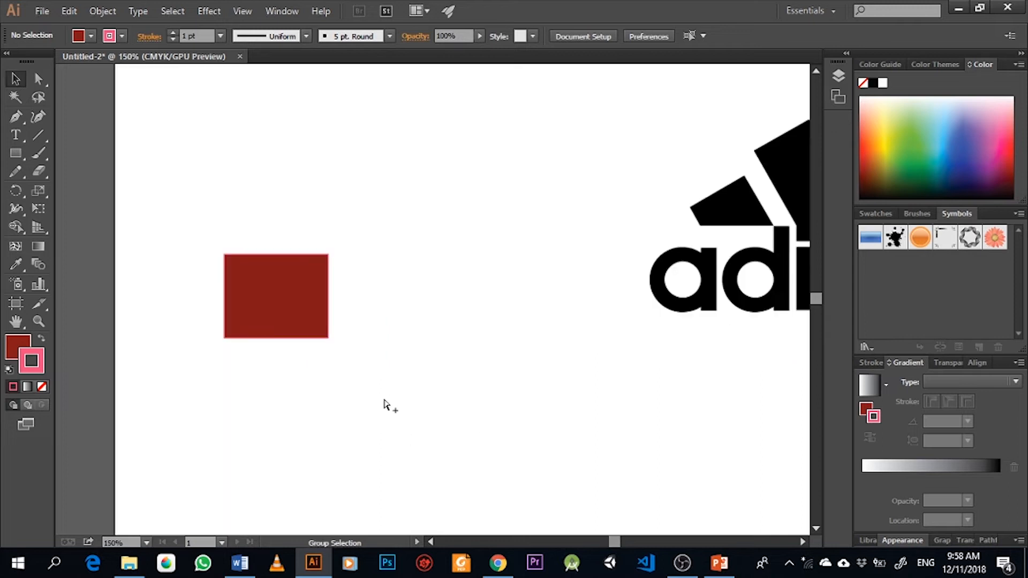
scroll(384, 405, down, 1)
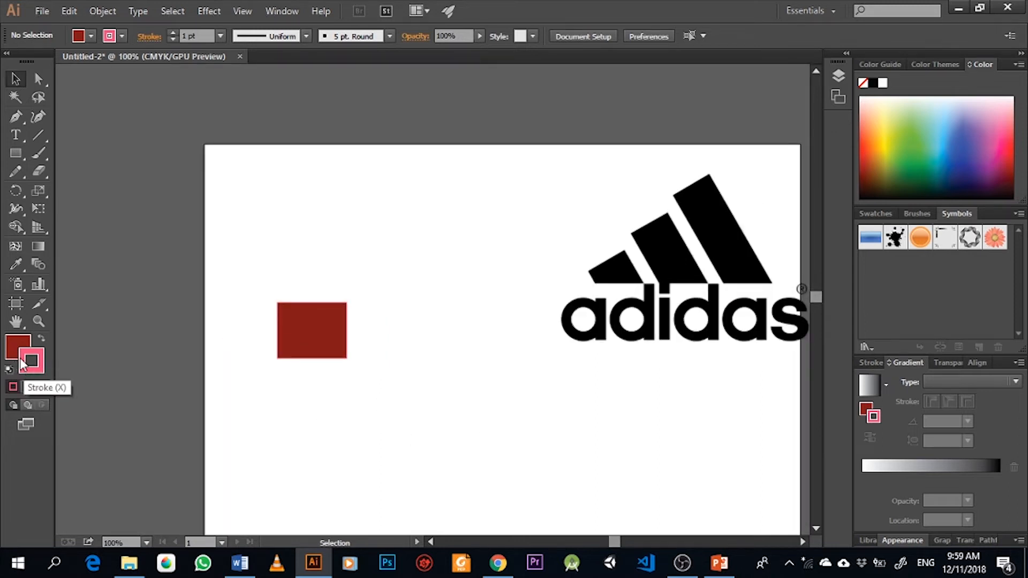
Step: Change the rectangle's fill colour to black
double_click(16, 346)
click(571, 449)
click(702, 359)
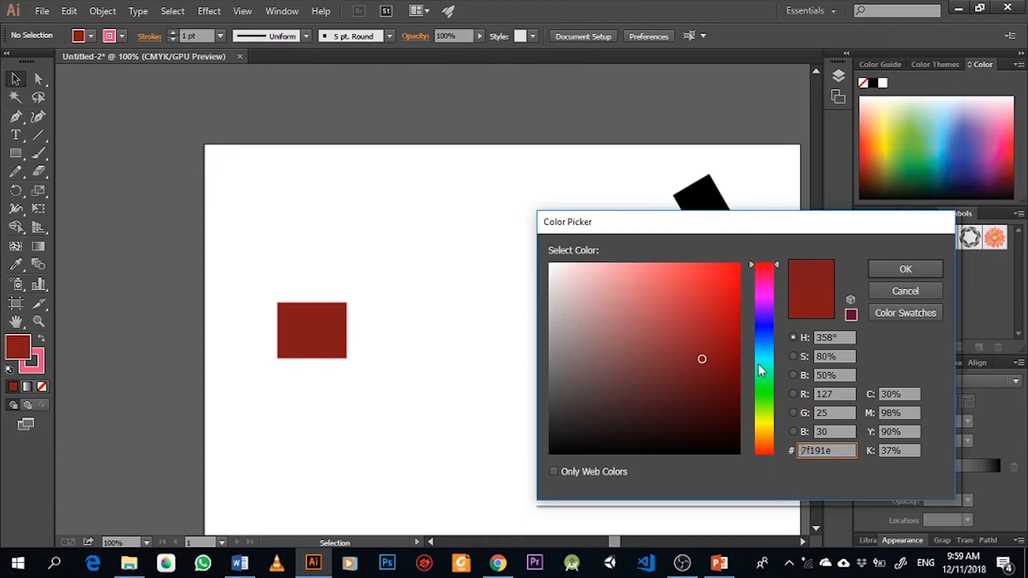
click(888, 266)
click(314, 335)
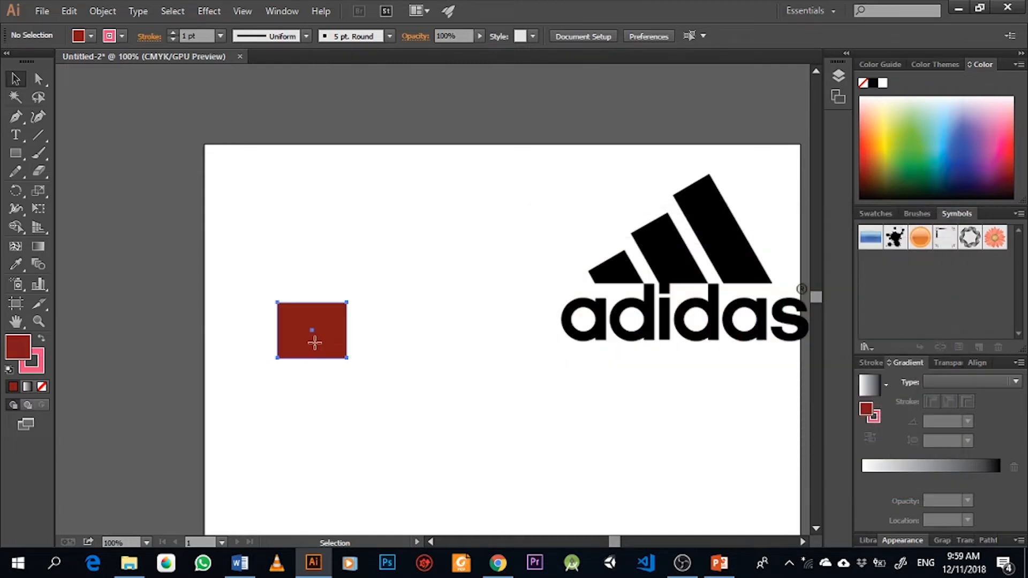
double_click(18, 346)
mouse_move(582, 367)
mouse_down()
mouse_move(503, 480)
mouse_move(534, 452)
mouse_up()
click(889, 270)
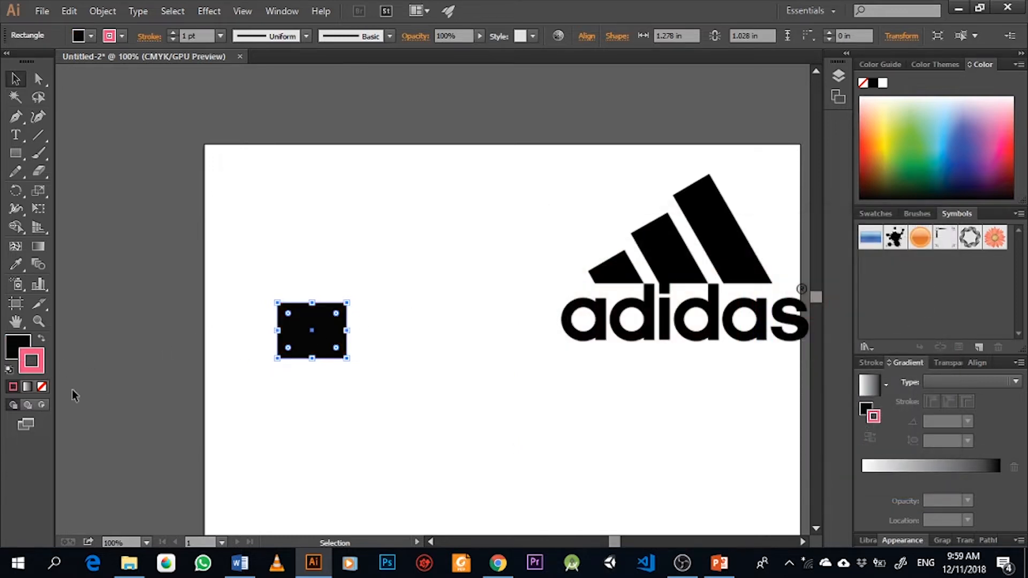
Step: Remove the stroke from the black rectangle and keep the rectangle selected
click(42, 388)
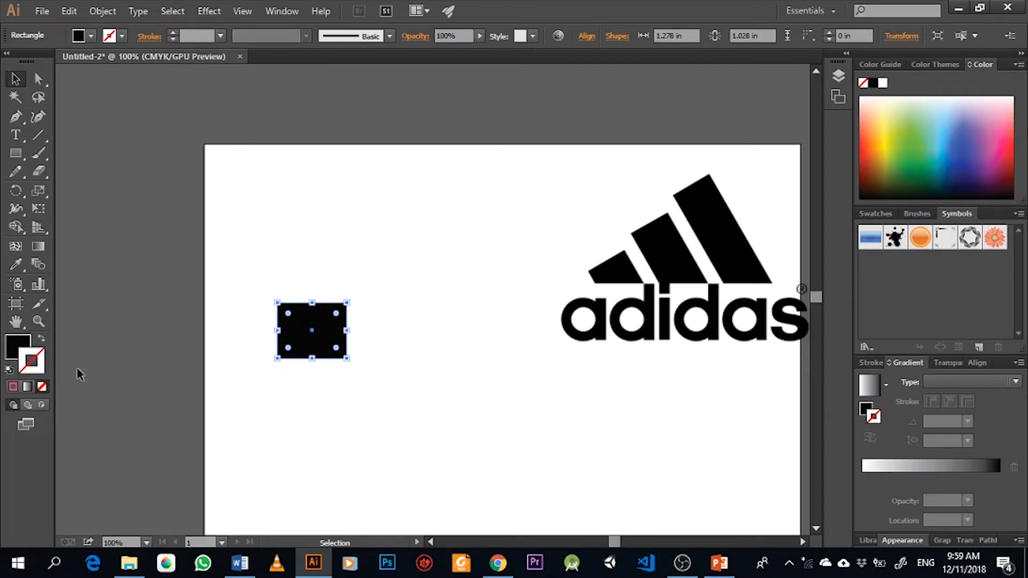
click(283, 385)
click(290, 332)
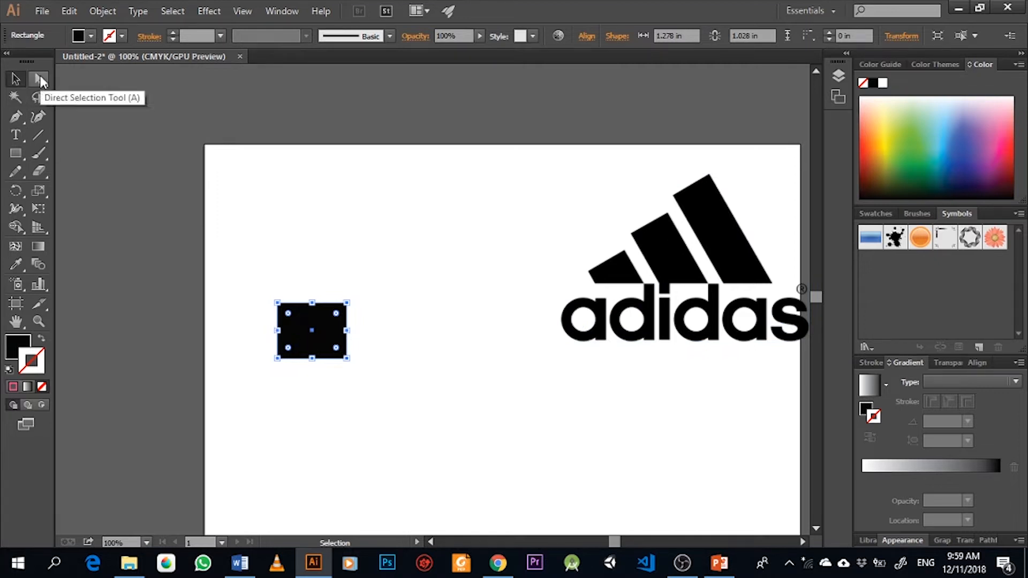
Step: Try to pull the rectangle's upper-left corner point outward with the Direct Selection tool
click(40, 79)
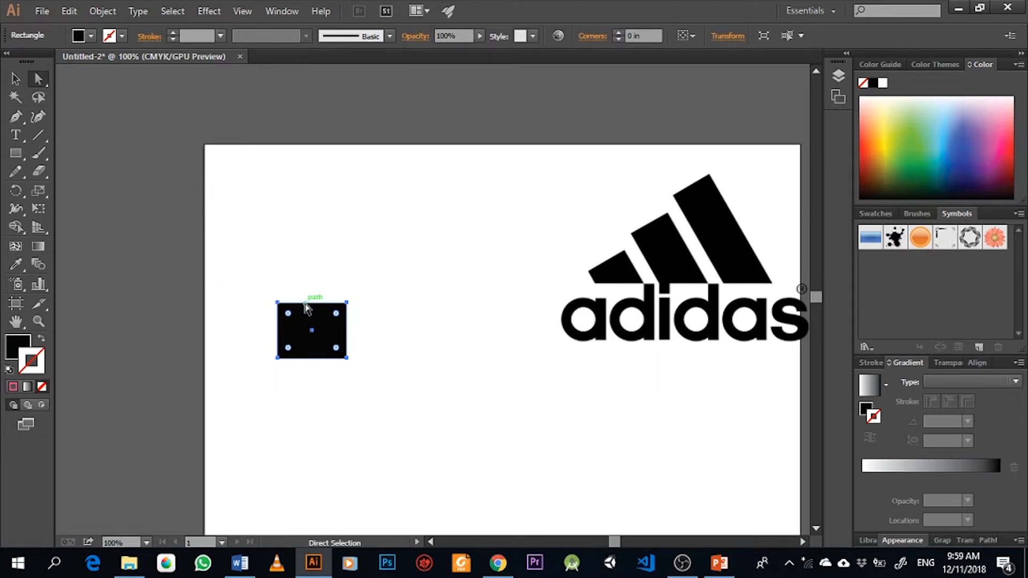
mouse_move(306, 304)
mouse_down()
mouse_move(380, 261)
mouse_move(294, 287)
mouse_move(285, 303)
mouse_move(303, 314)
mouse_up()
key(ctrl+plus)
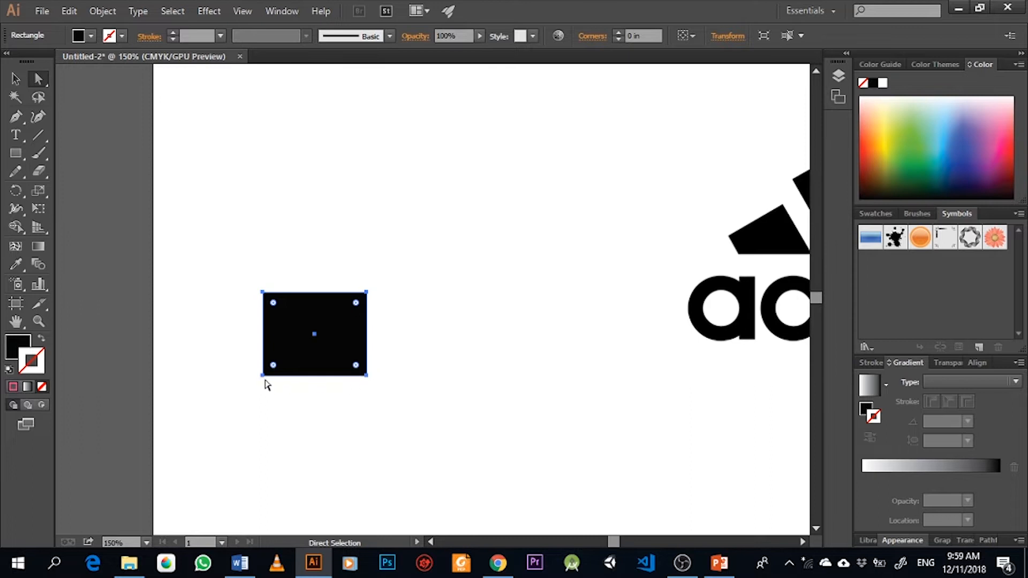
click(263, 293)
drag(263, 293, 213, 261)
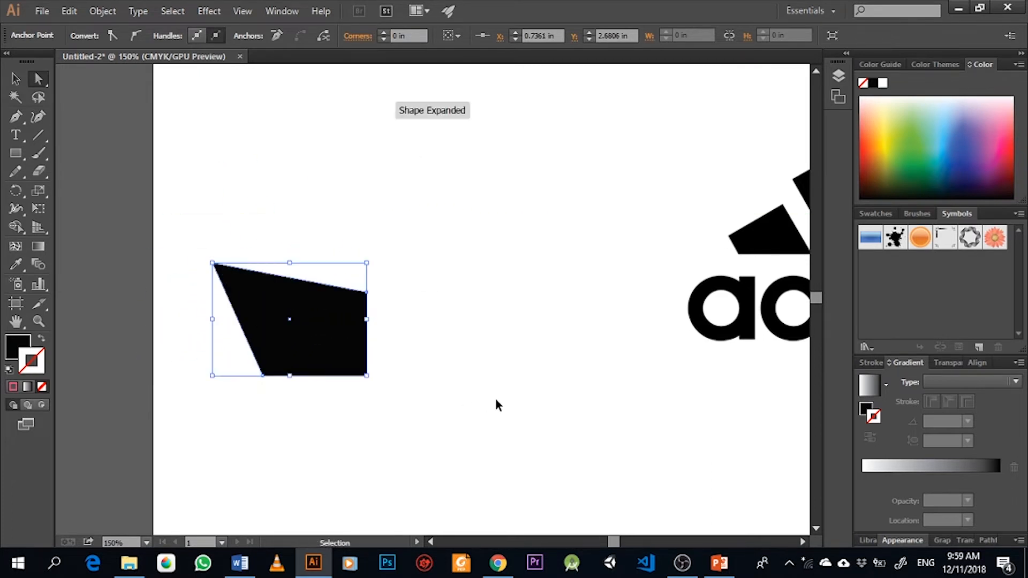
key(ctrl+z)
drag(661, 305, 497, 339)
click(273, 339)
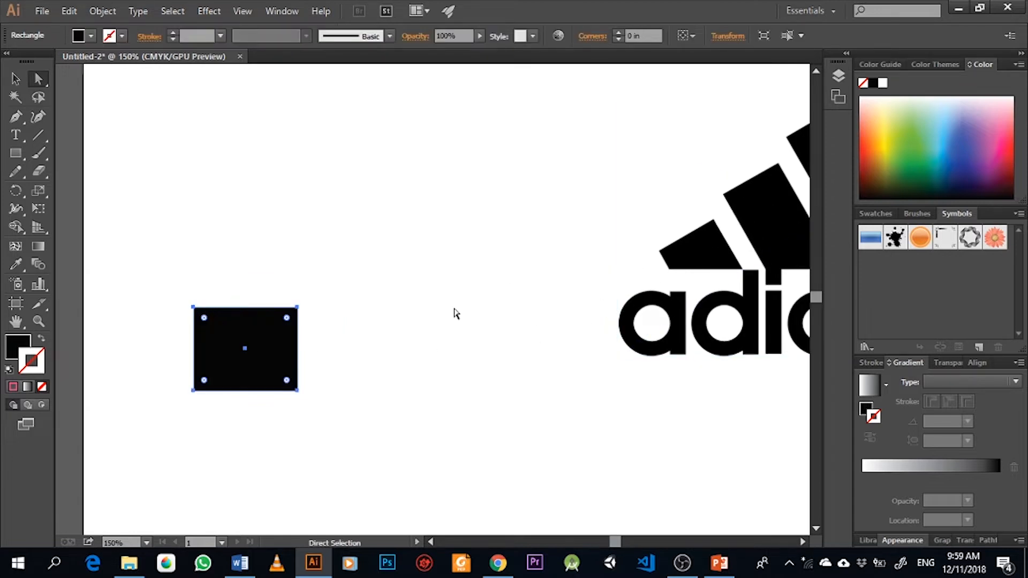
click(194, 308)
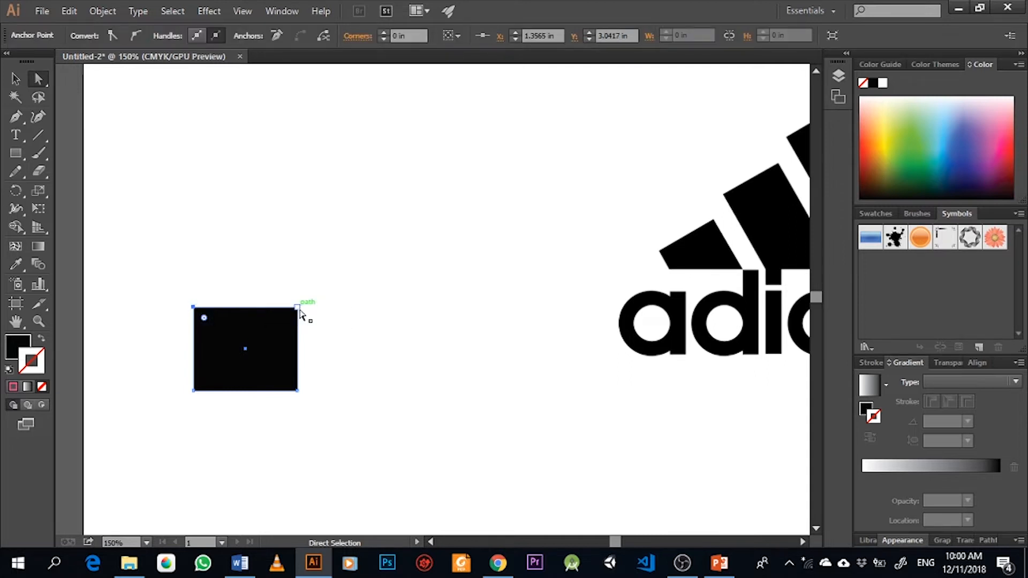
shift+click(298, 308)
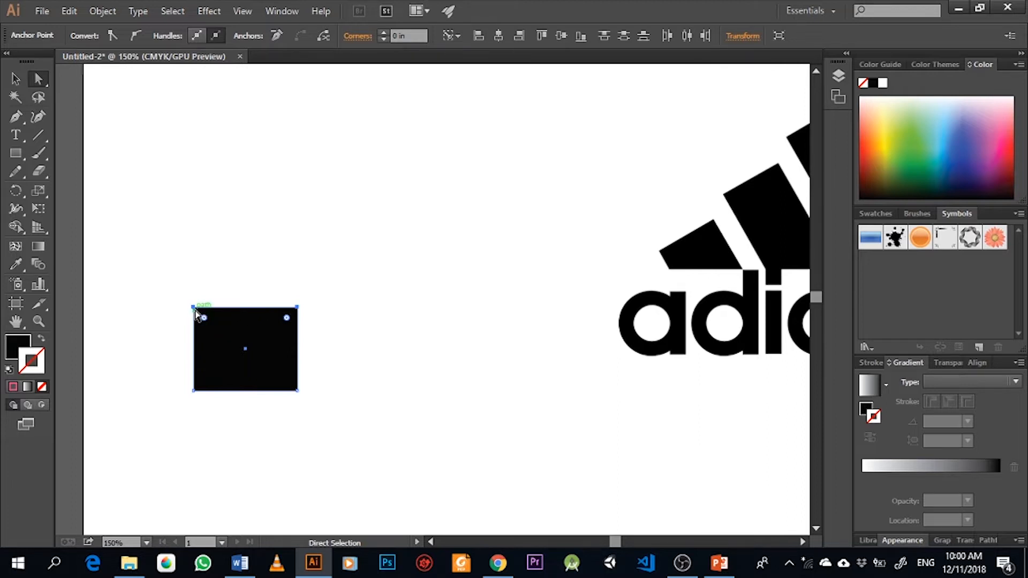
click(209, 227)
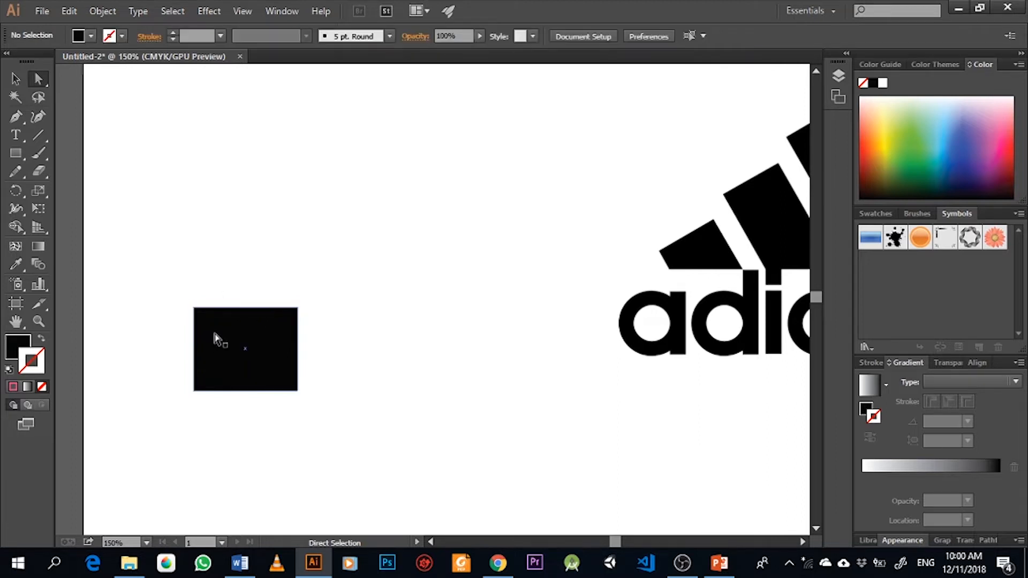
Step: Slant the black rectangle into a parallelogram by shifting both upper corner points about 0.64 in to the left together
click(194, 308)
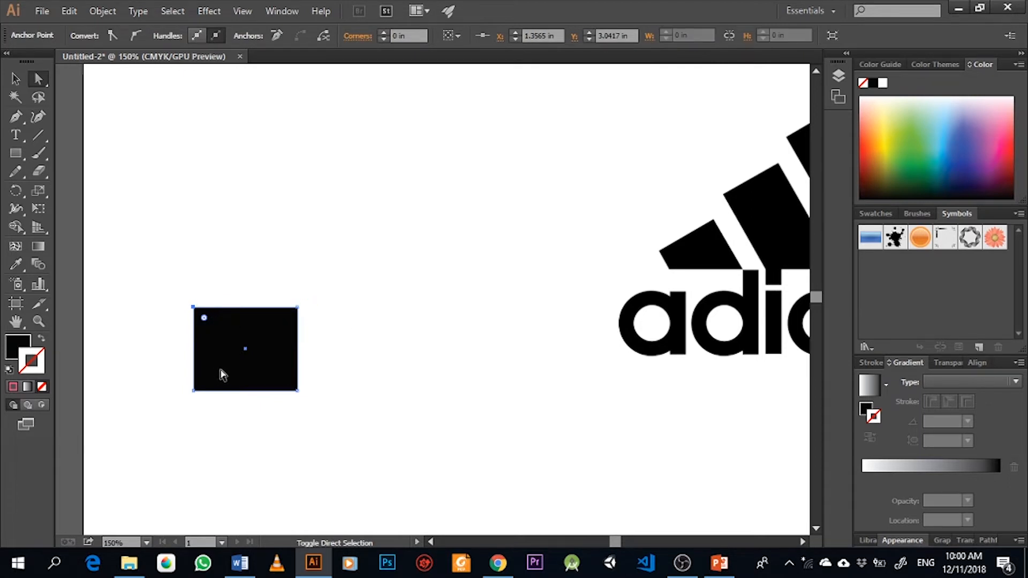
shift+click(297, 308)
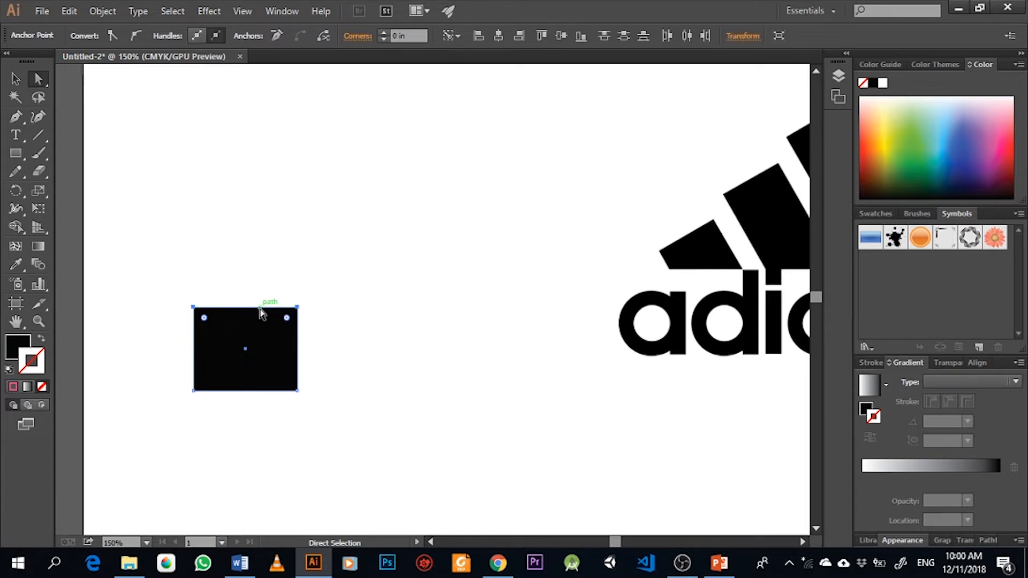
drag(261, 314, 209, 312)
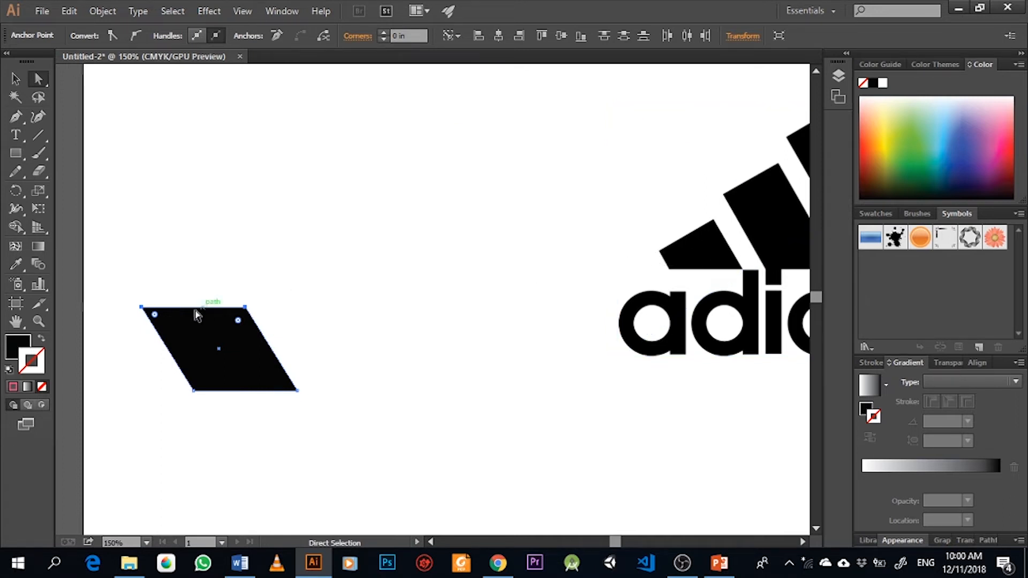
Step: Move the parallelogram's upper-left point to about X 1.12 in, Y 3.70 in and its upper-right point to about X 2.07 in, Y 3.16 in
click(140, 308)
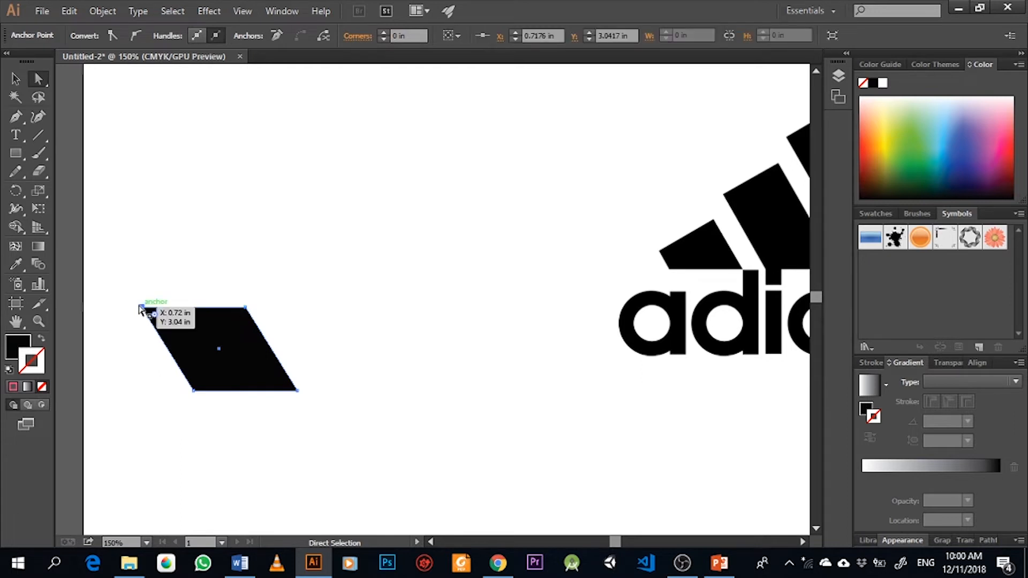
drag(140, 309, 174, 360)
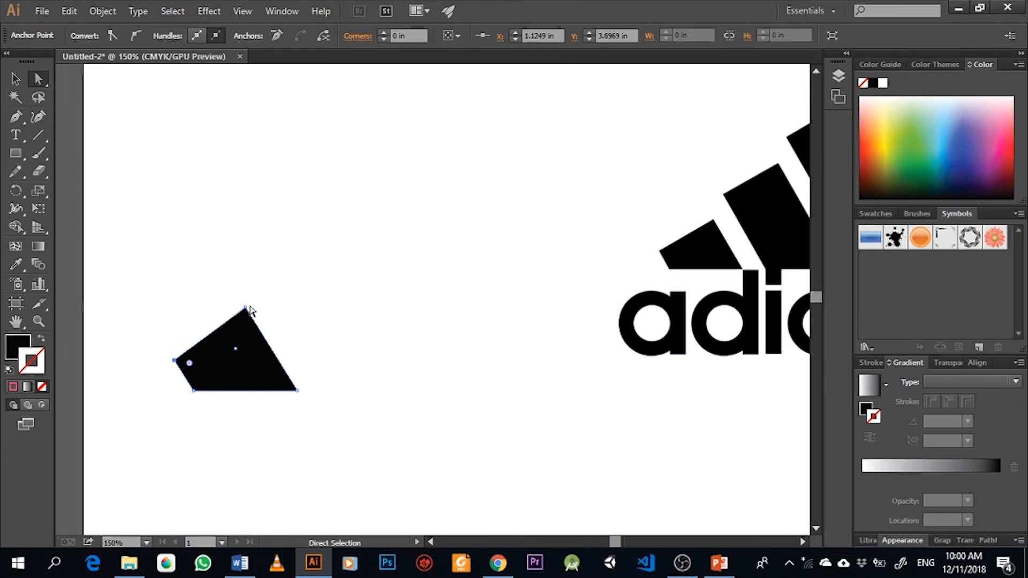
drag(246, 308, 245, 306)
drag(246, 308, 251, 317)
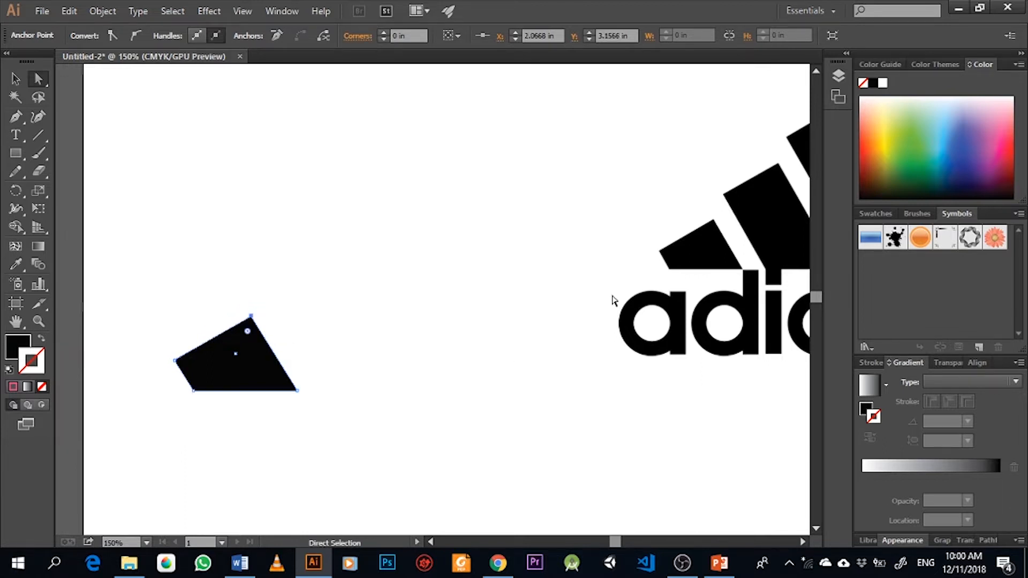
Step: Shift the small stripe's two upper corner points together to fine-tune its height against the reference logo
shift+click(174, 366)
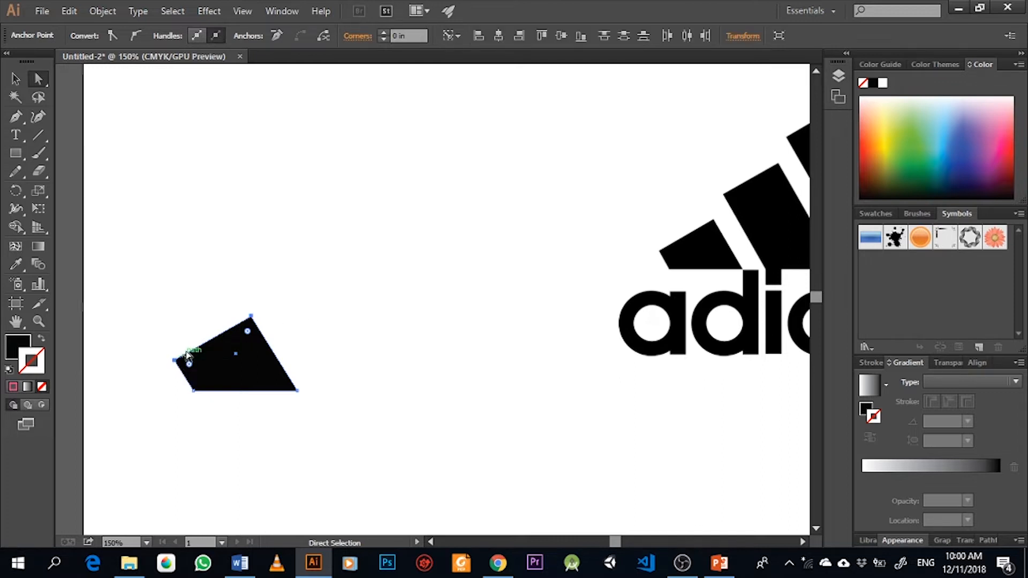
drag(207, 350, 214, 359)
key(ctrl+minus)
key(ctrl+minus)
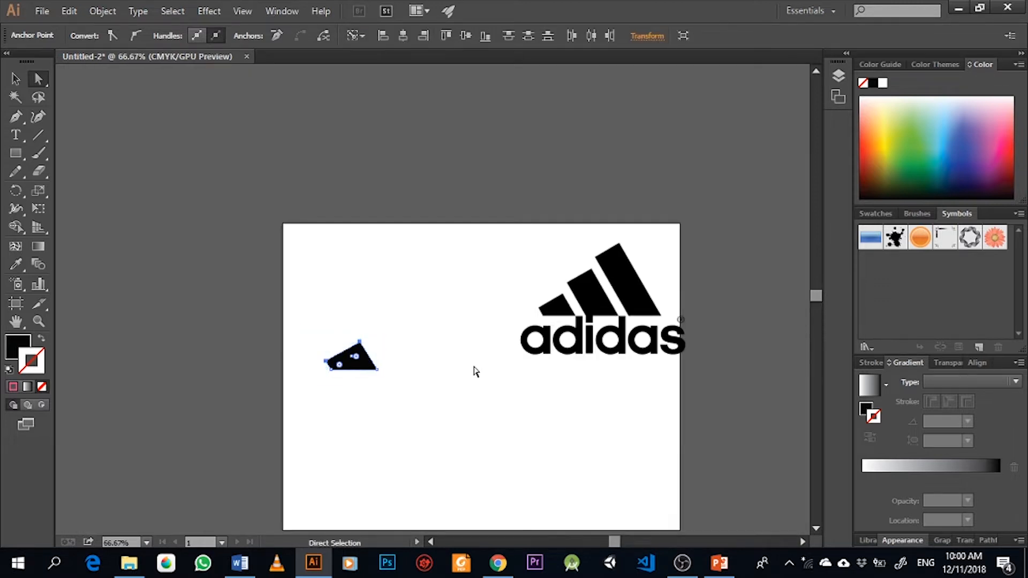
scroll(404, 380, up, 2)
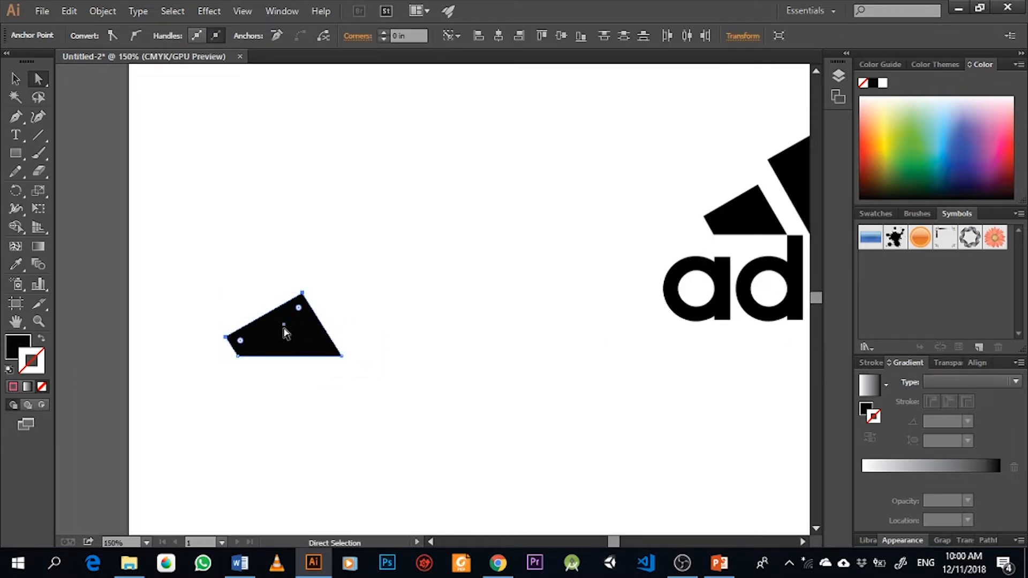
mouse_move(248, 324)
mouse_down()
mouse_move(247, 313)
mouse_move(243, 322)
mouse_up()
scroll(503, 338, down, 3)
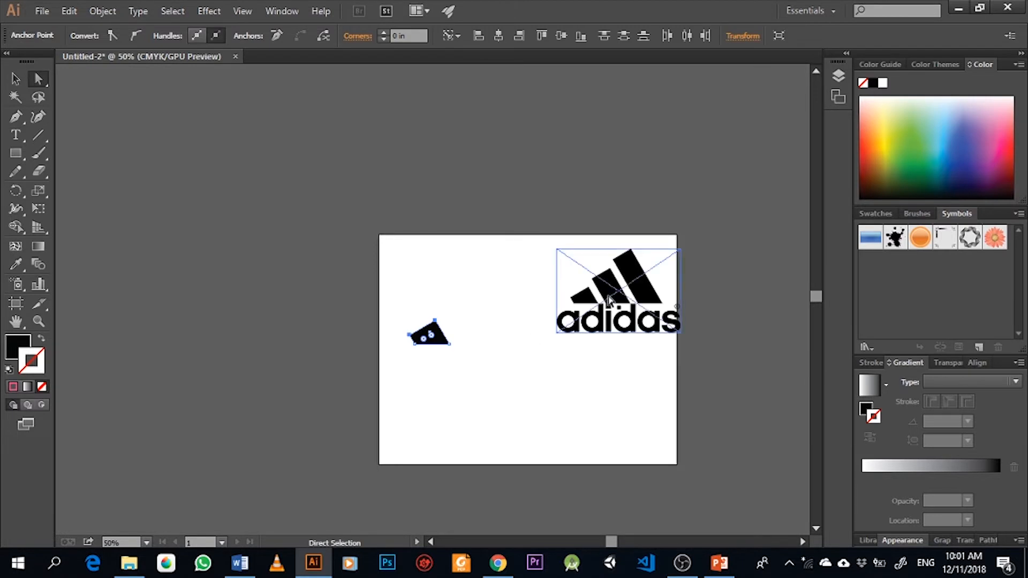
scroll(555, 332, up, 2)
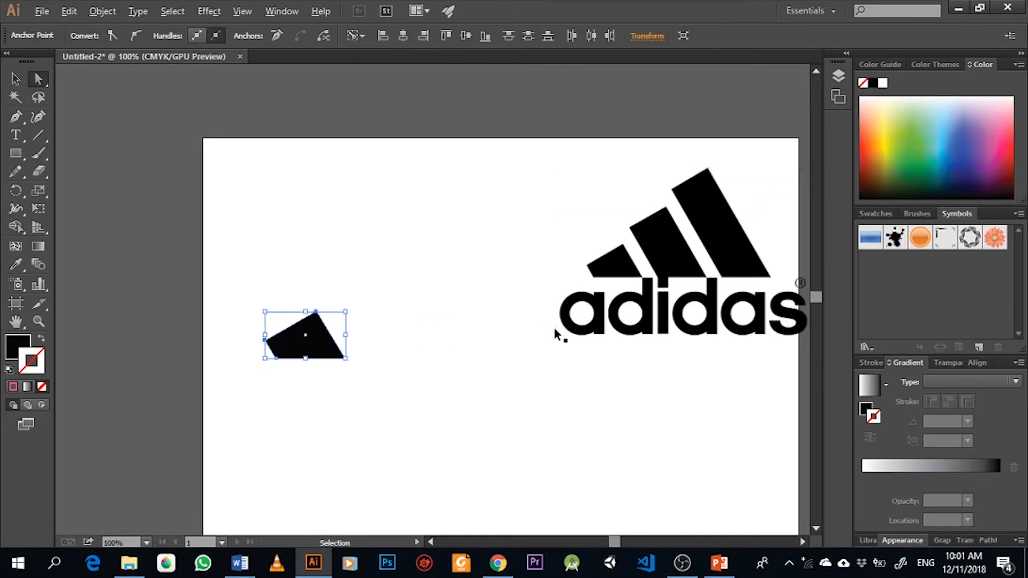
Step: Duplicate the small stripe and place the copy directly to its right on the same baseline
click(15, 79)
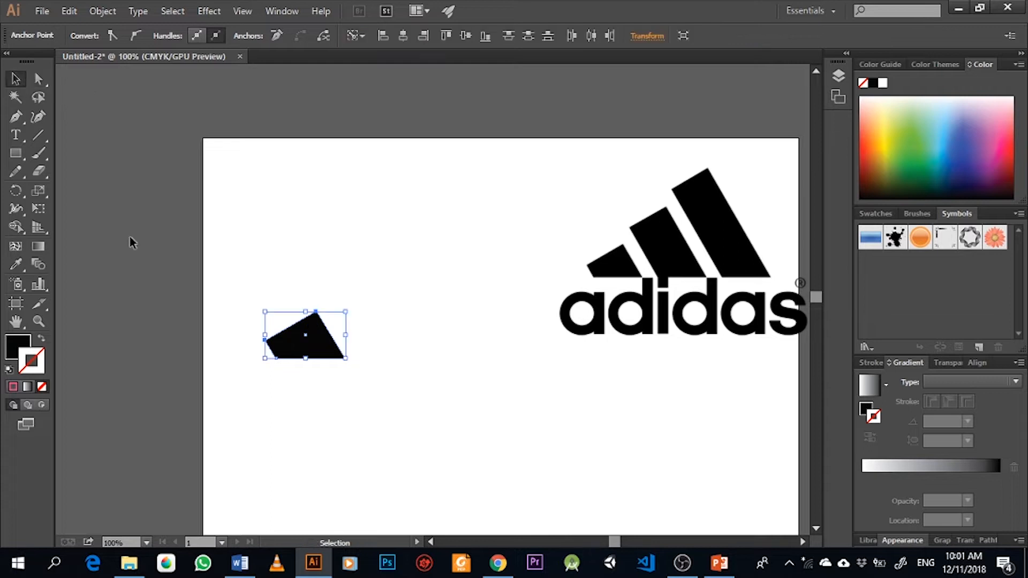
click(317, 337)
key(a)
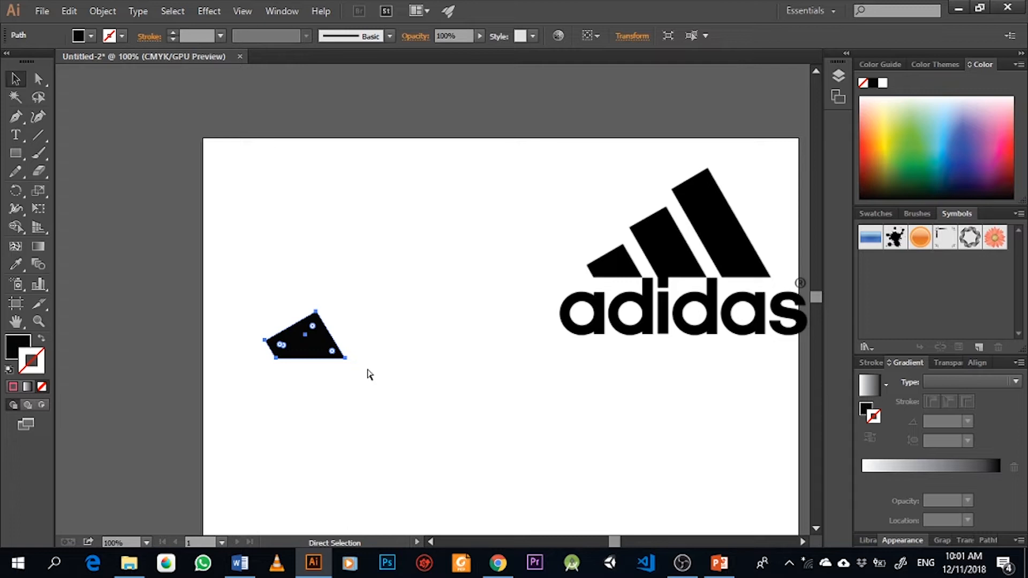
key(ctrl+c)
key(ctrl+v)
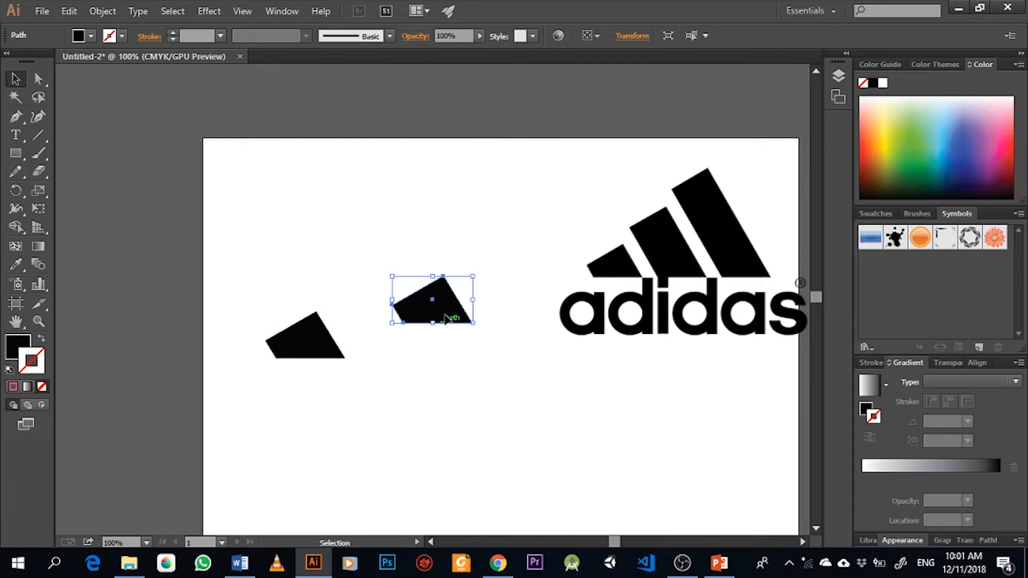
drag(437, 317, 399, 348)
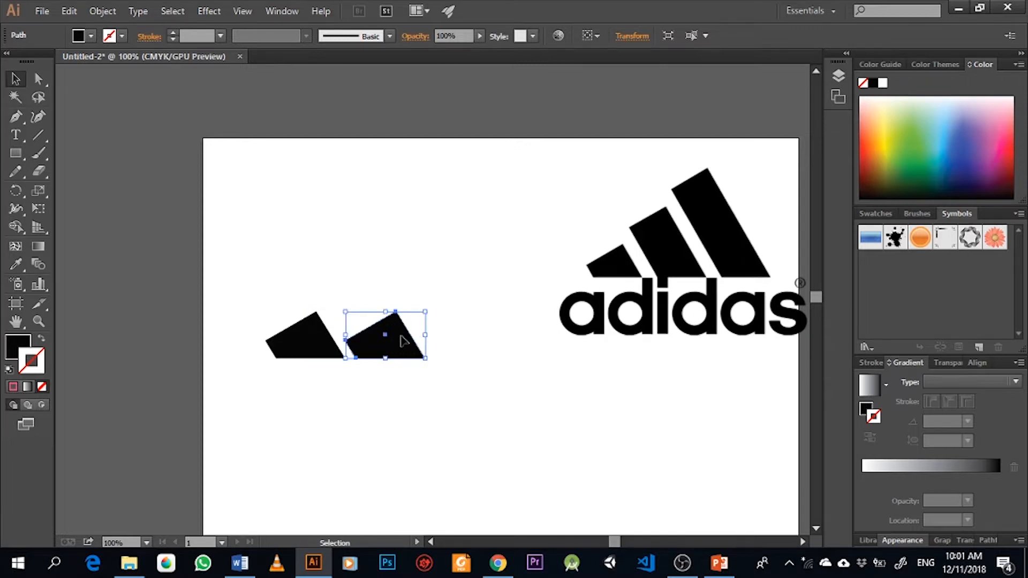
Step: Lengthen the copied stripe along its slant by moving its two upper corner points up and left, matching the reference's middle stripe
click(39, 79)
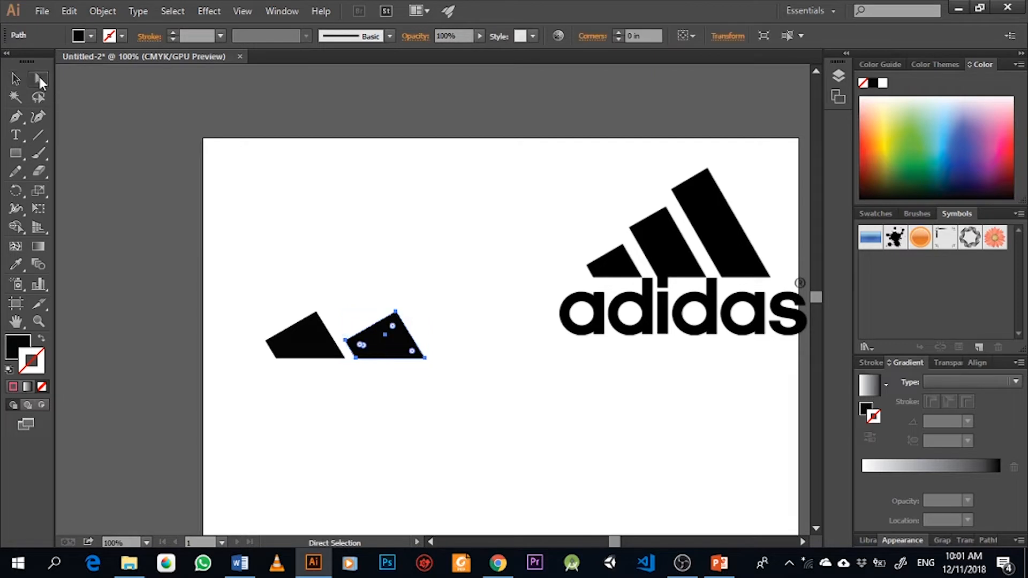
click(345, 342)
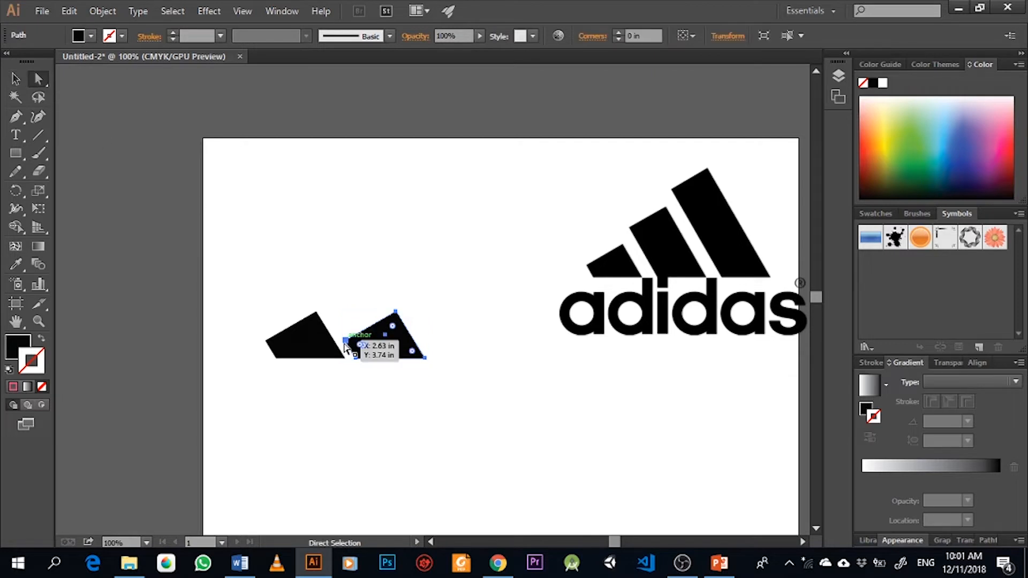
shift+click(397, 313)
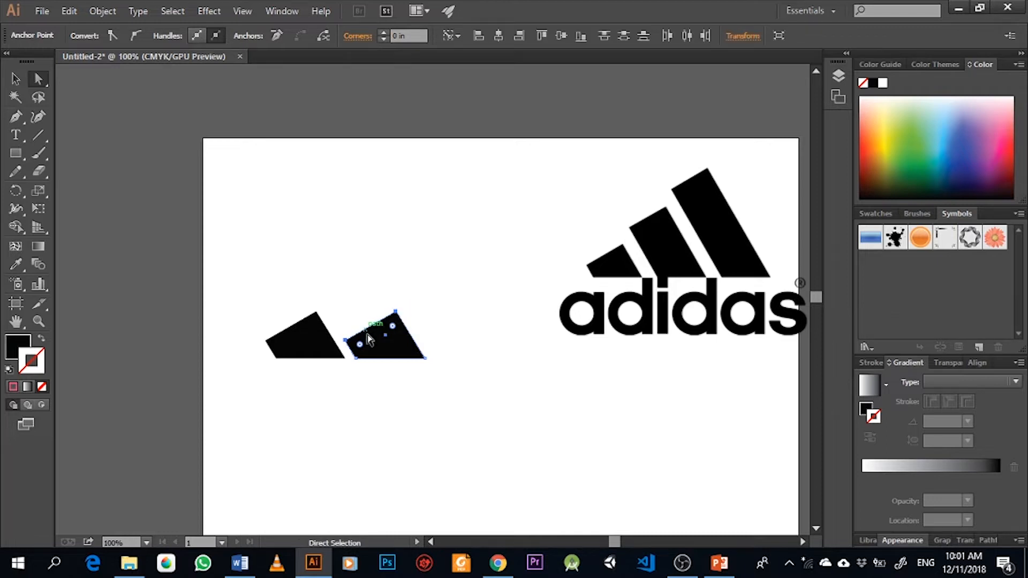
scroll(370, 338, up, 1)
drag(375, 320, 332, 247)
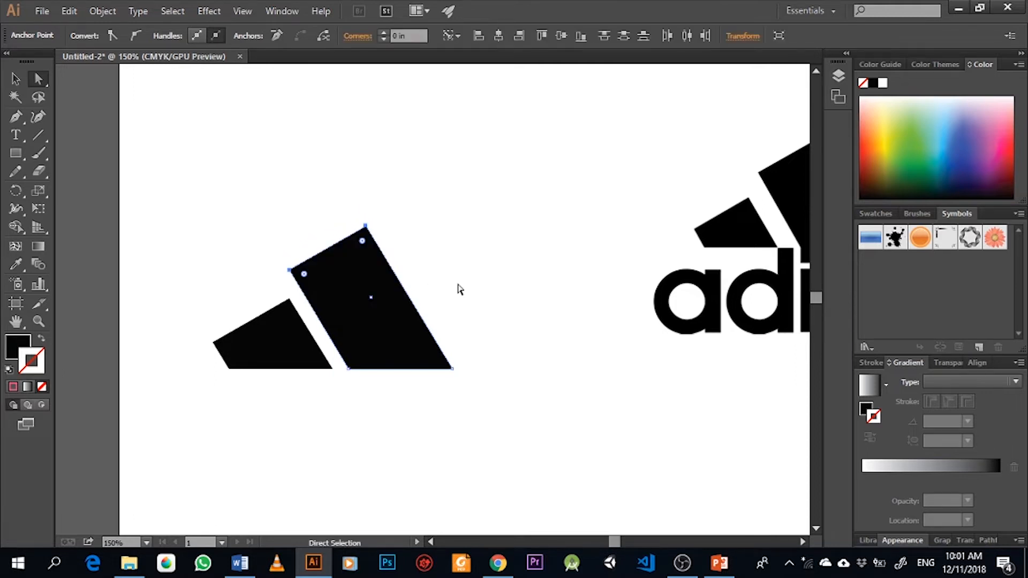
scroll(528, 339, down, 2)
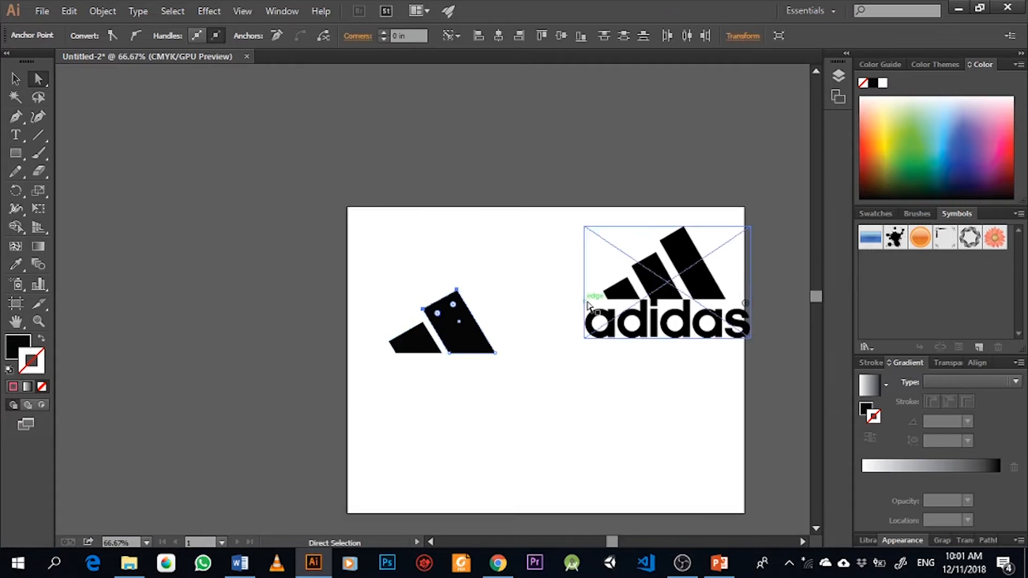
scroll(589, 325, up, 2)
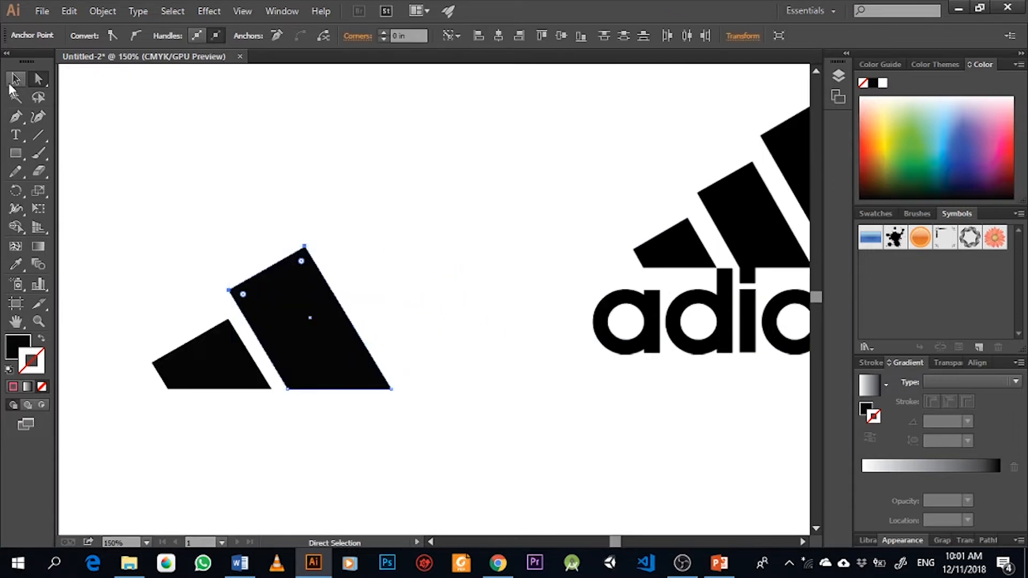
Step: Duplicate the middle stripe and place the copy to its right on the same baseline, leaving a narrow gap
click(18, 81)
key(a)
key(ctrl+c)
key(ctrl+v)
key(v)
drag(461, 339, 472, 358)
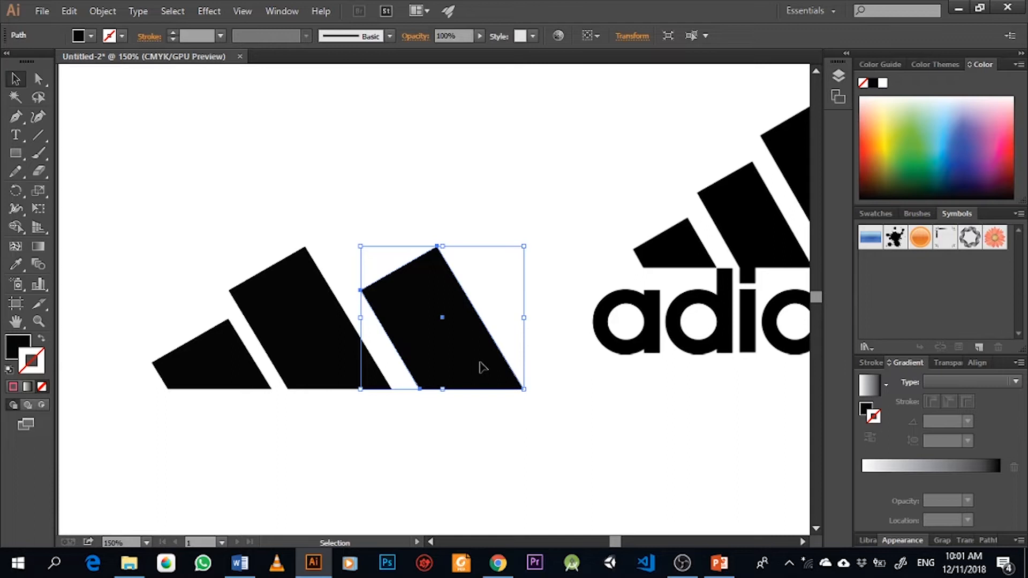
Step: Nudge the third stripe and the small first stripe slightly left to even out the gaps between the stripes
key(Left)
key(Left)
key(Left)
key(Left)
key(Left)
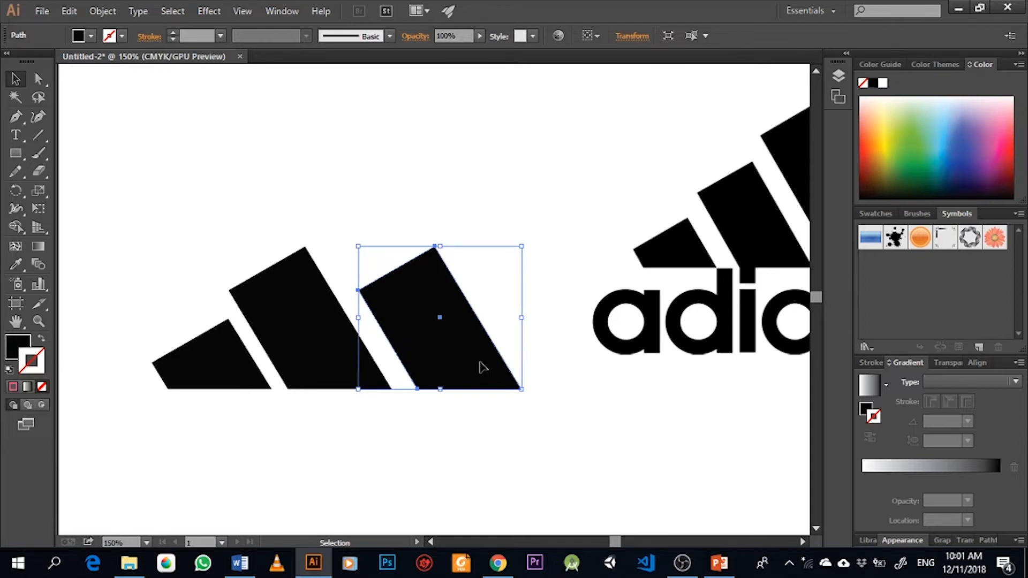
click(214, 359)
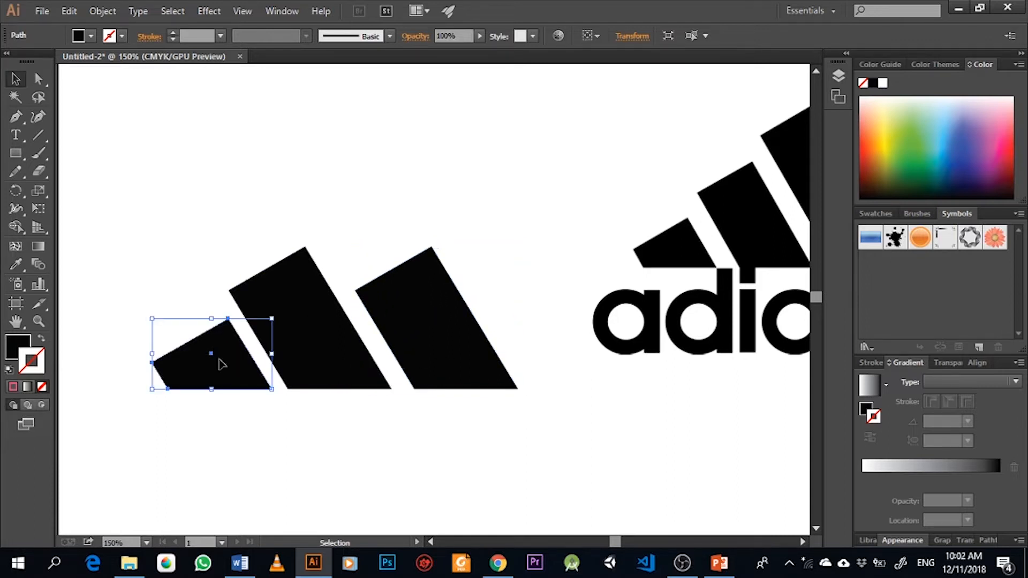
Step: Lengthen the third stripe along its slant by moving its two upper corner points up and left, making it the tallest stripe
click(419, 332)
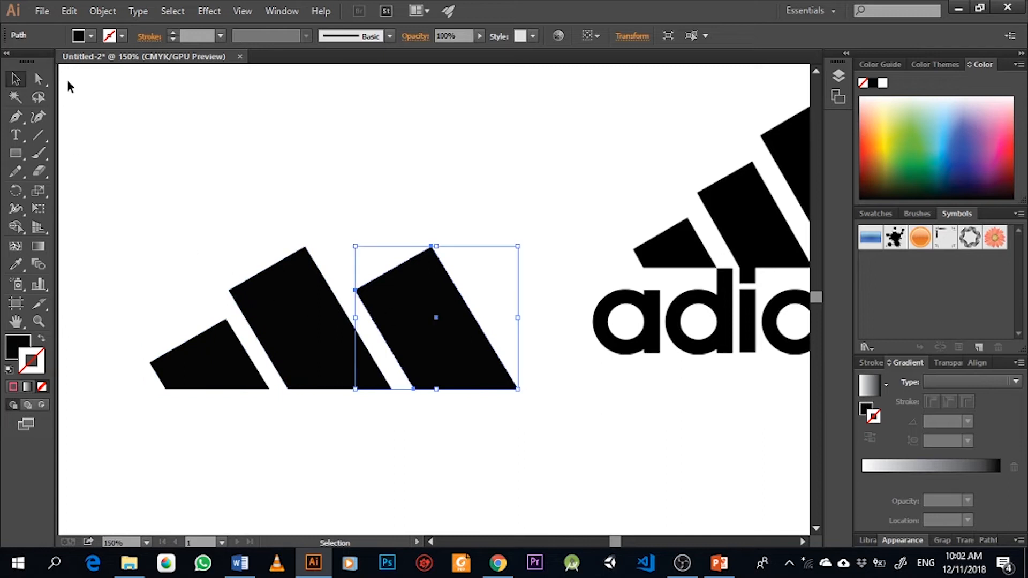
click(38, 78)
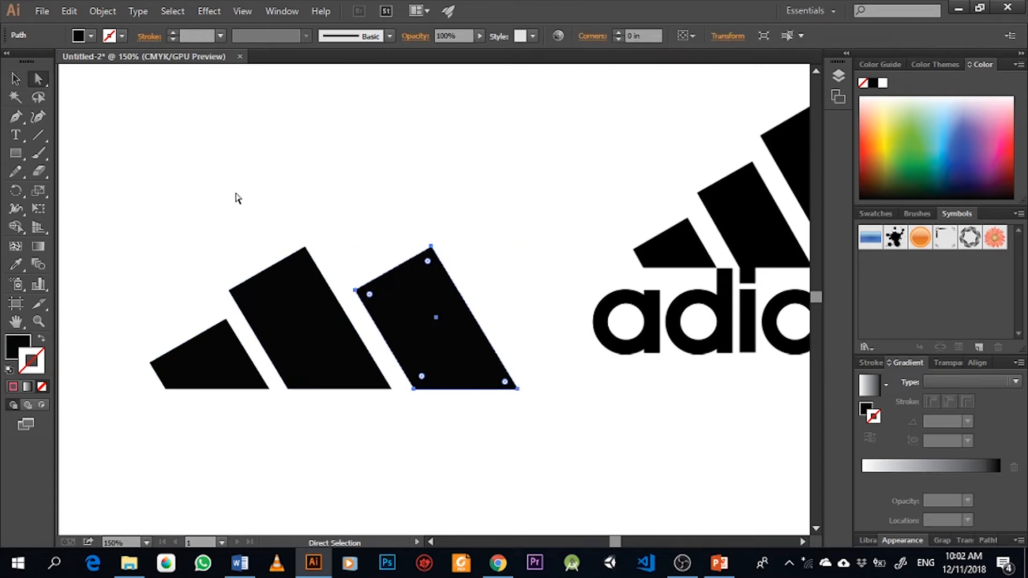
click(355, 290)
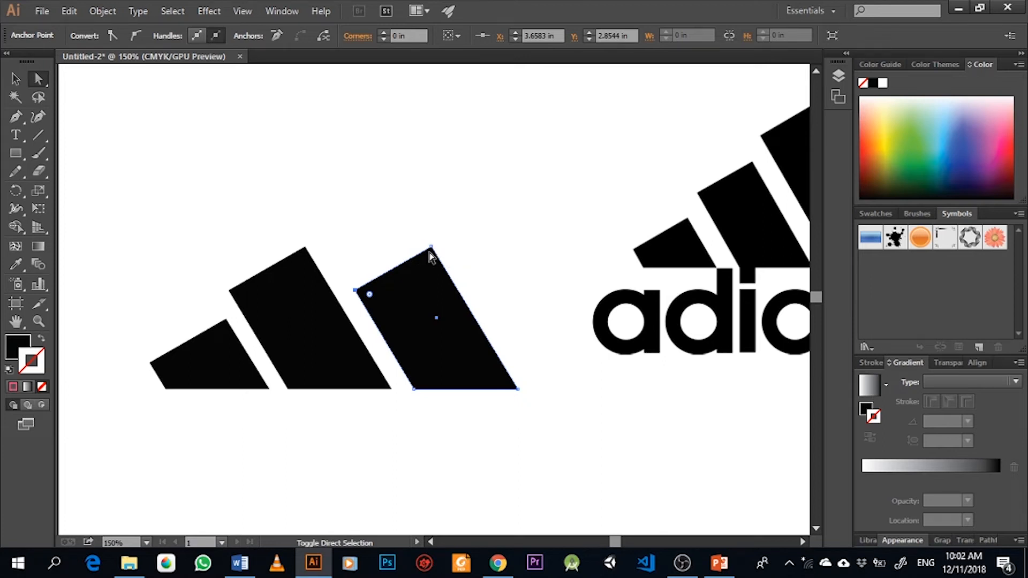
shift+click(432, 246)
drag(395, 266, 347, 190)
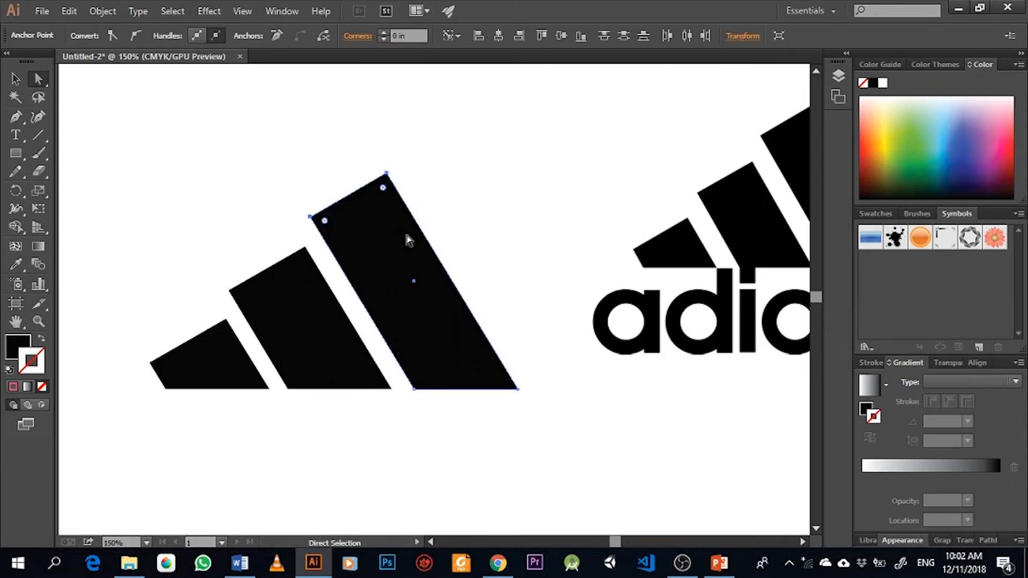
Step: Select all three stripes and move them together down and slightly right on the artboard
scroll(488, 327, down, 1)
alt+scroll(505, 344, down, 3)
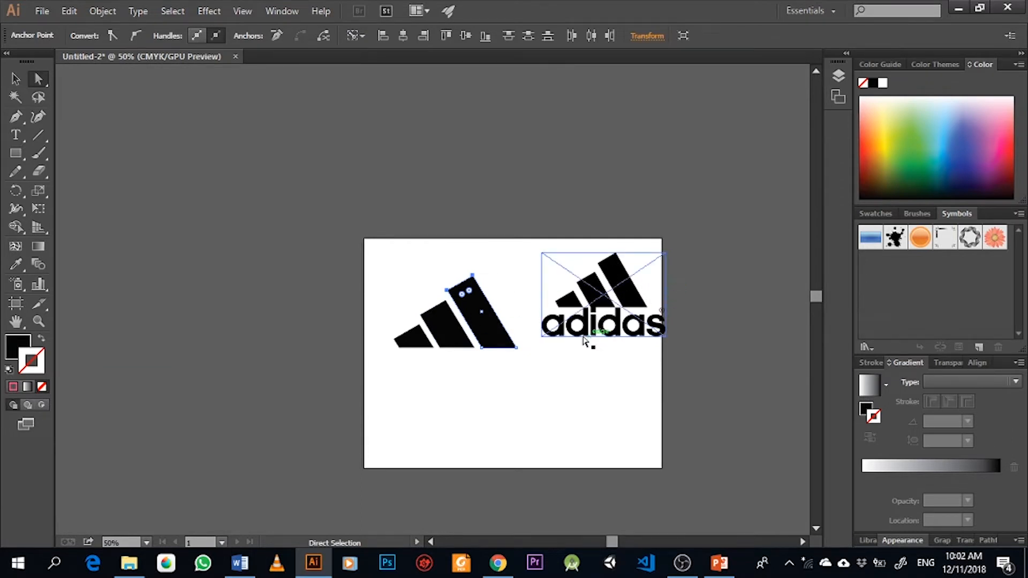
scroll(544, 346, up, 1)
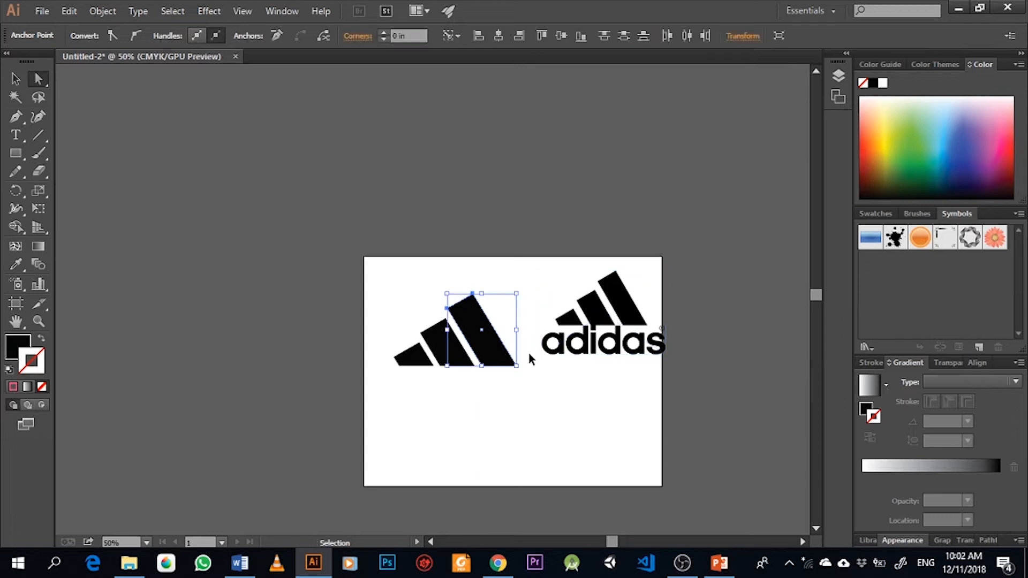
scroll(530, 353, up, 1)
drag(324, 245, 505, 415)
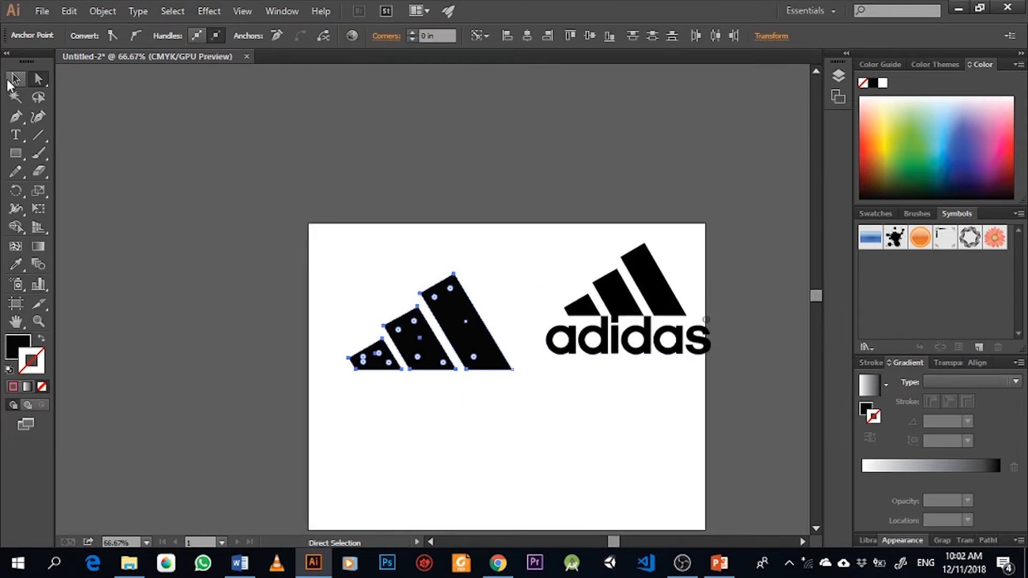
click(9, 82)
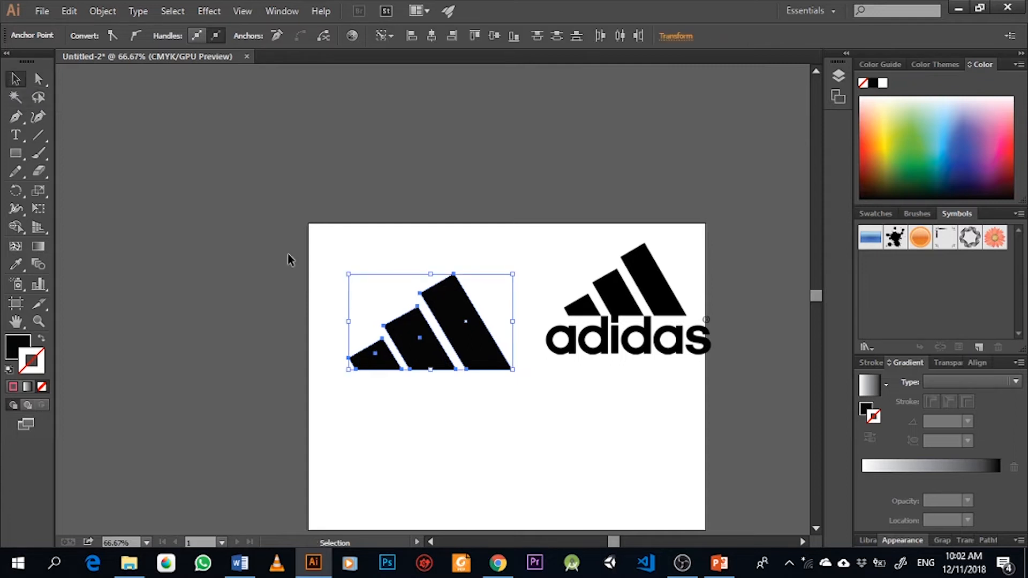
click(317, 264)
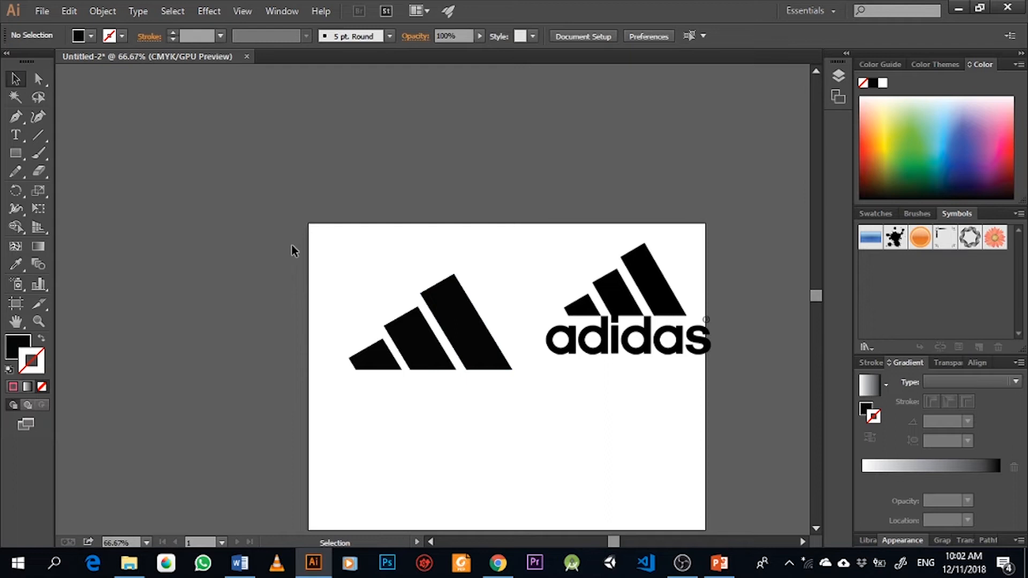
drag(323, 239, 516, 409)
drag(486, 352, 478, 402)
scroll(485, 427, down, 1)
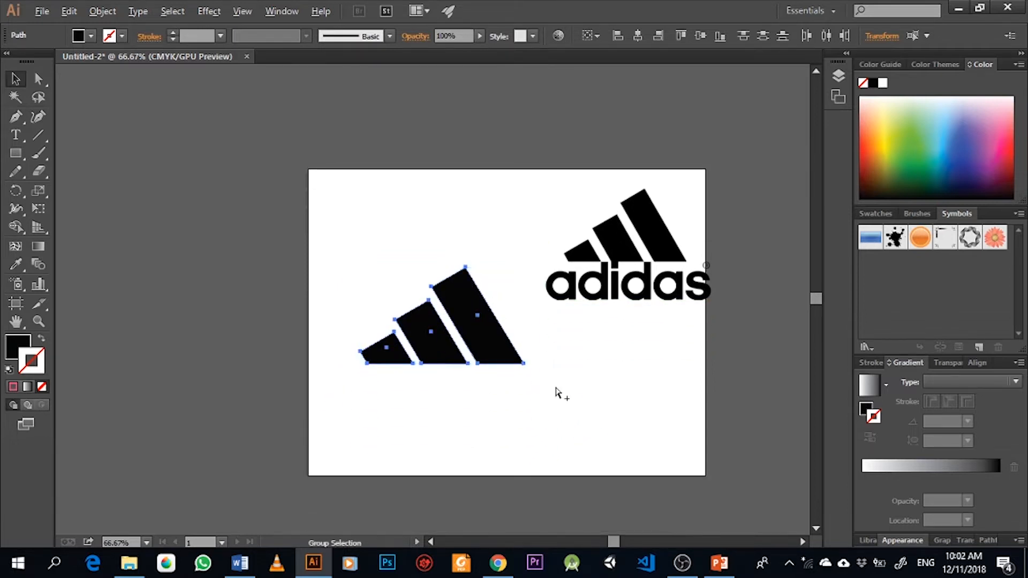
Step: Start a new text line just below the stripes and set its font size to 48 pt
scroll(557, 390, up, 2)
scroll(653, 259, down, 2)
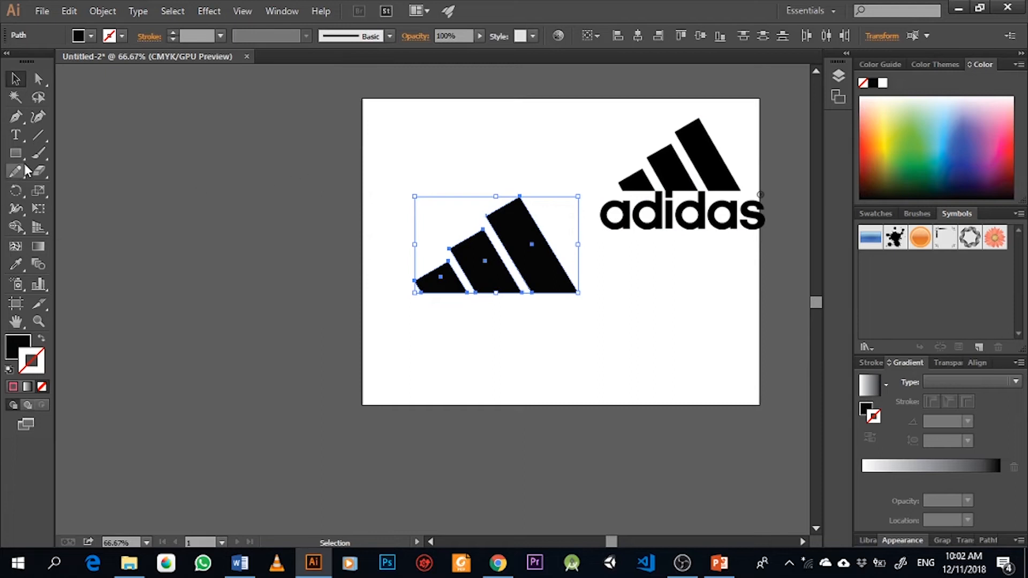
click(16, 135)
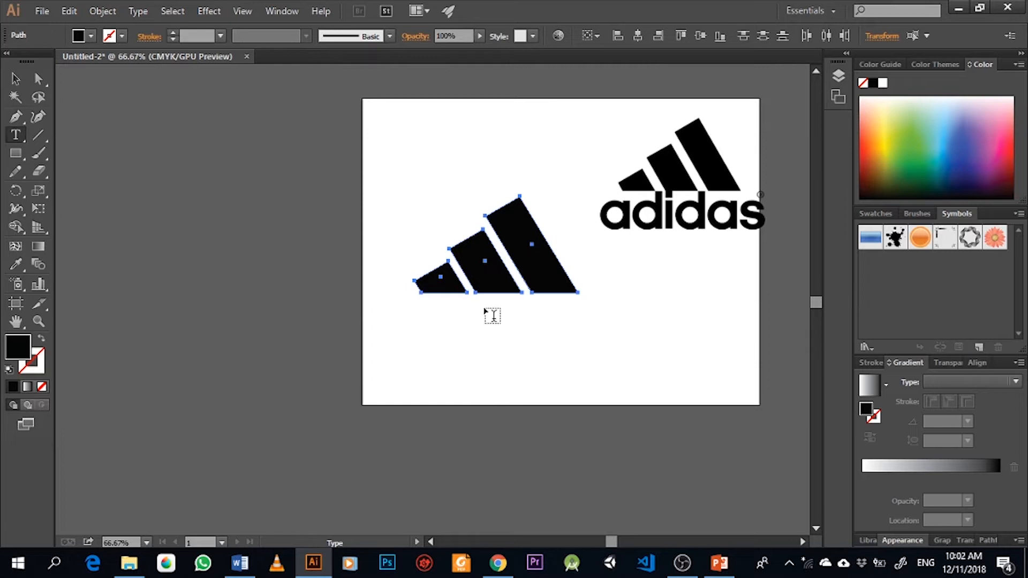
click(495, 331)
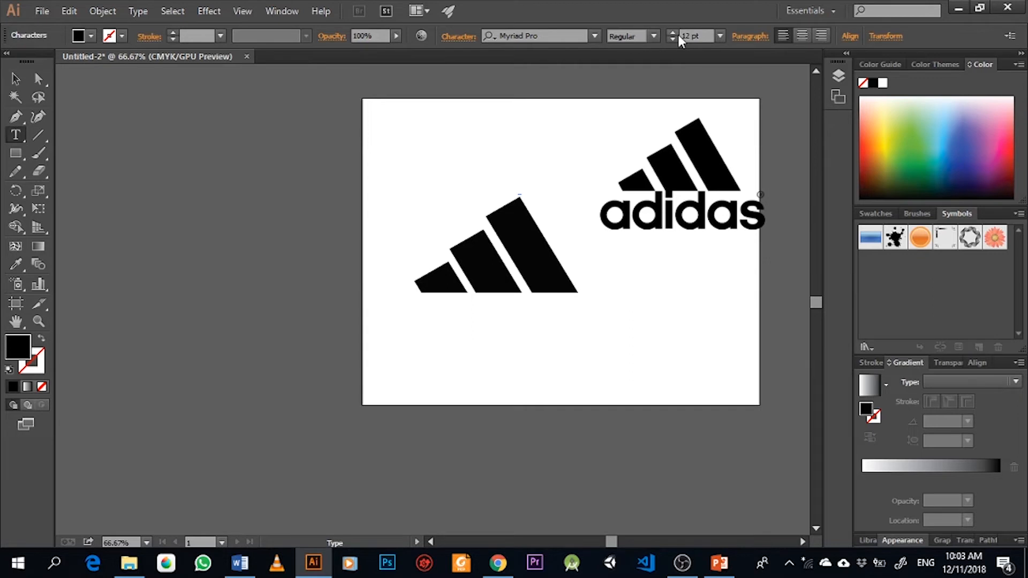
click(720, 38)
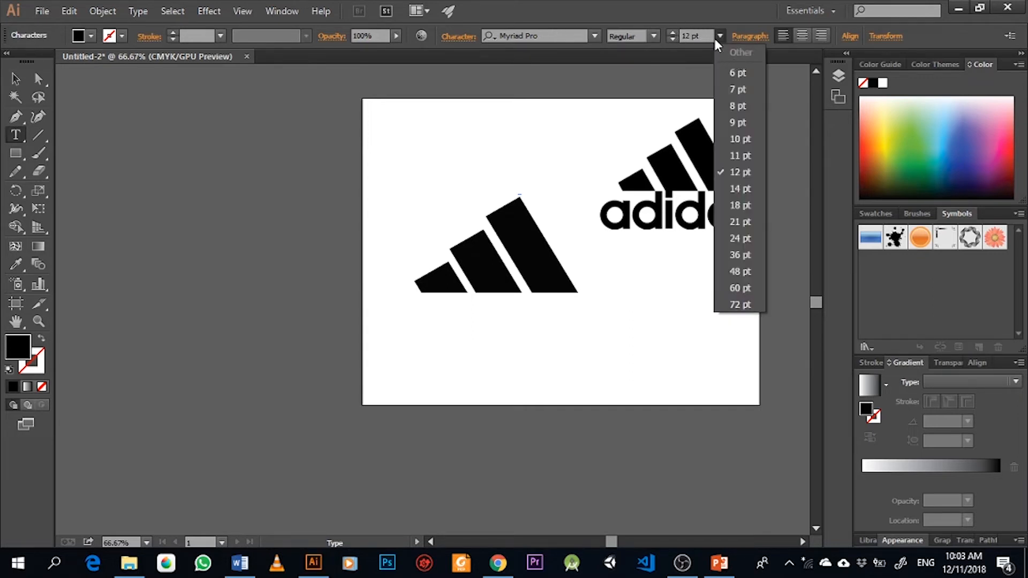
click(739, 256)
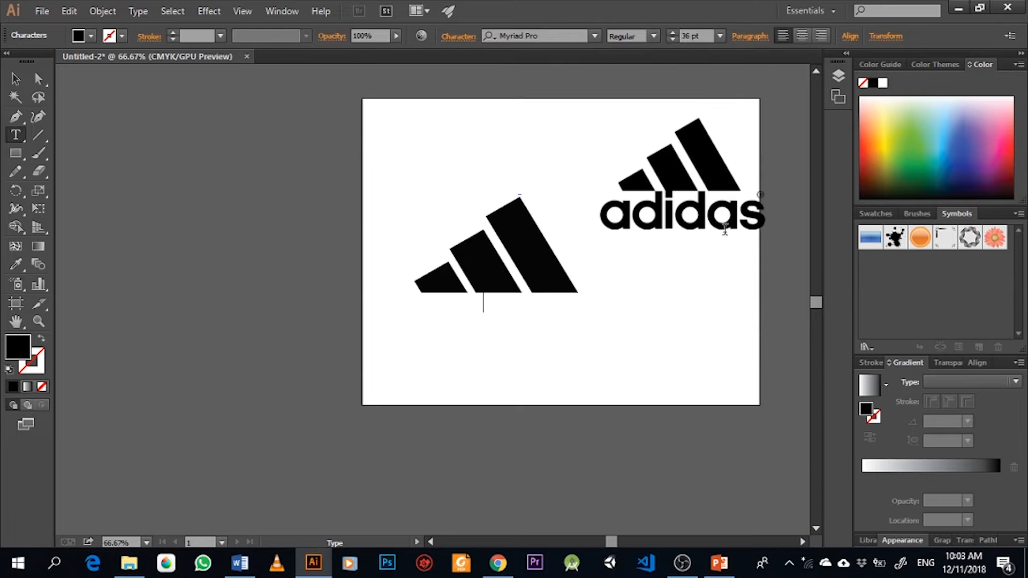
click(721, 36)
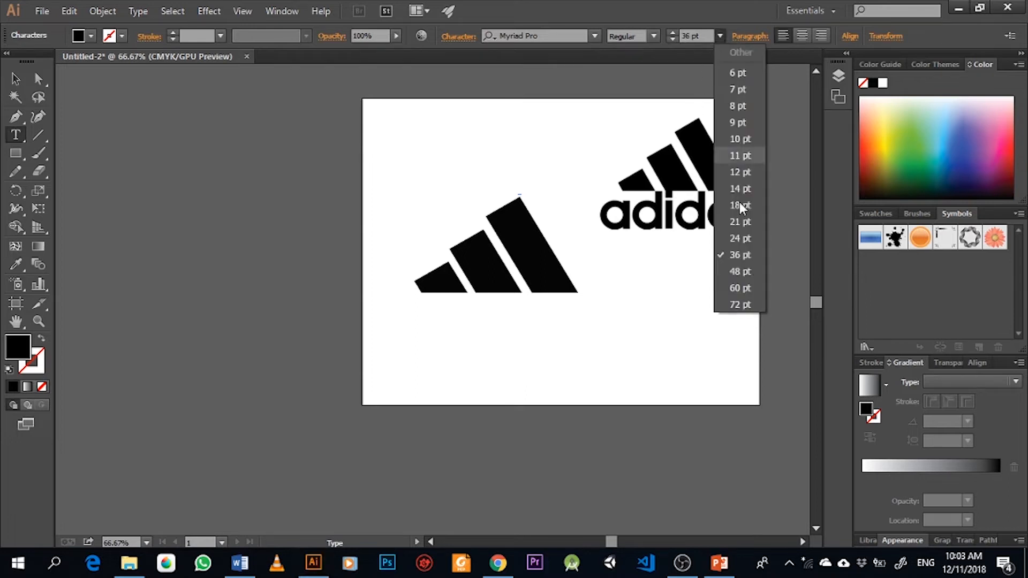
click(748, 271)
Step: Try the Montserrat font and its available styles, and switch the new text line to Mona Shark
click(653, 36)
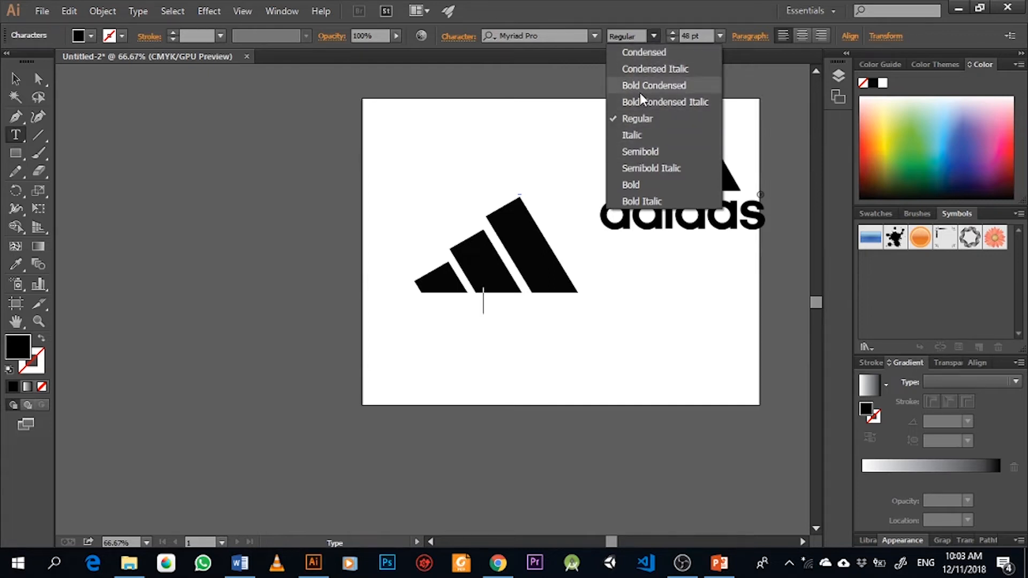
click(595, 36)
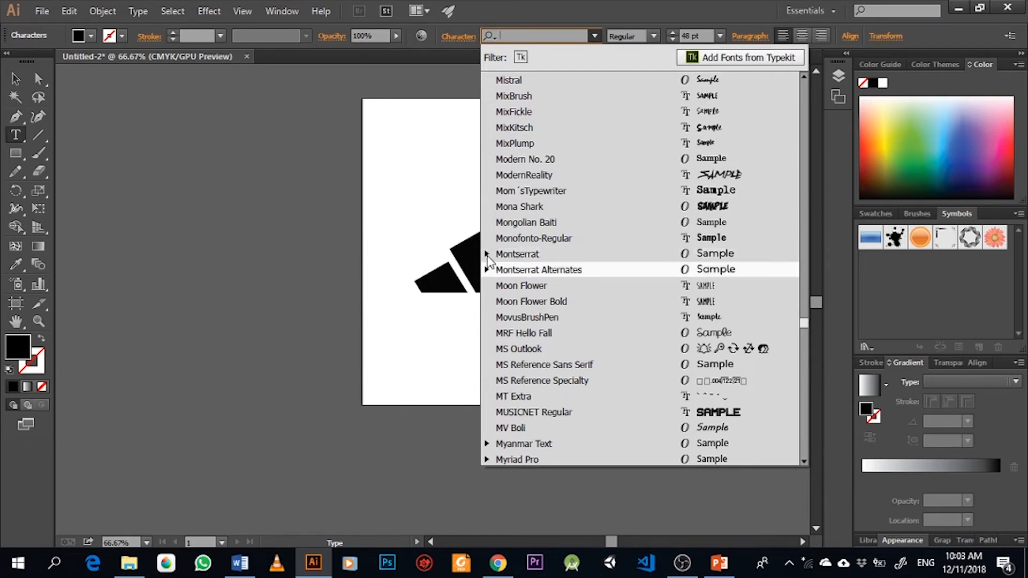
click(540, 255)
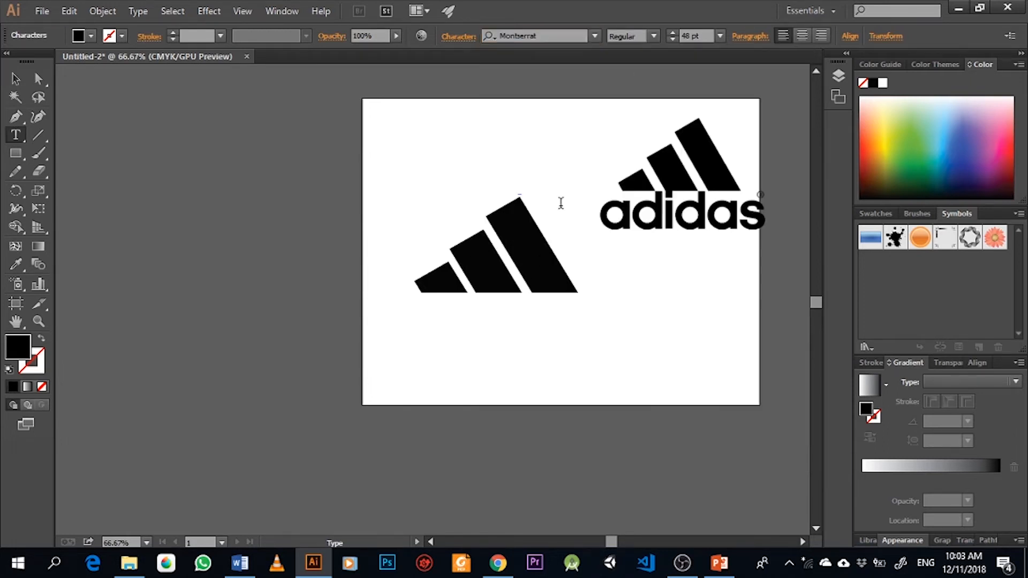
click(654, 35)
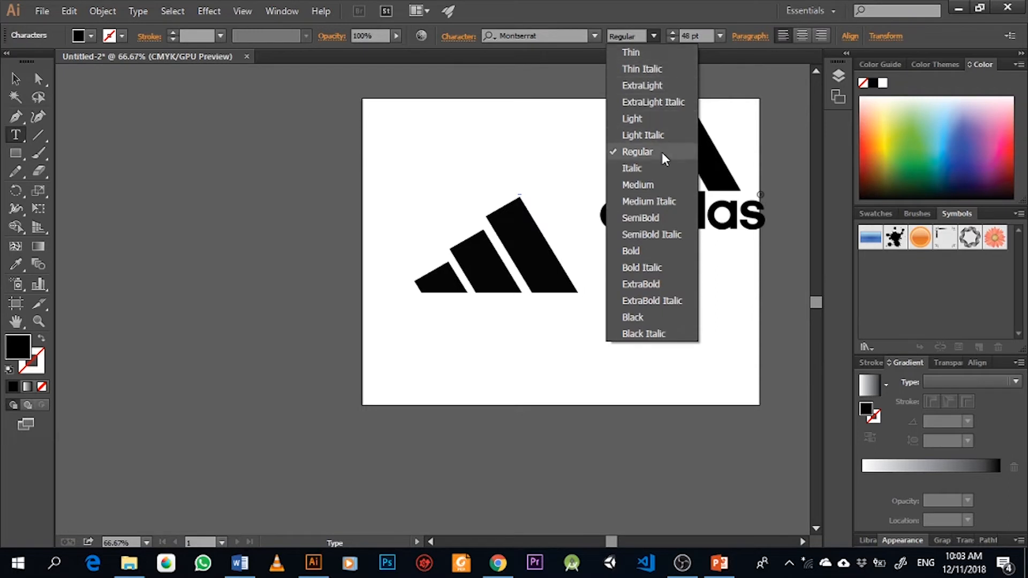
click(593, 37)
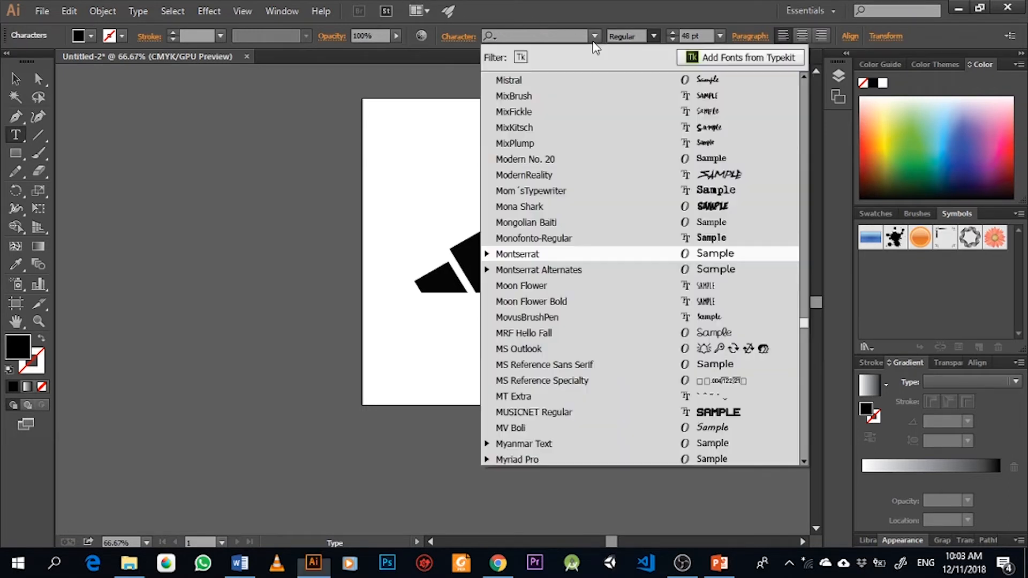
click(505, 208)
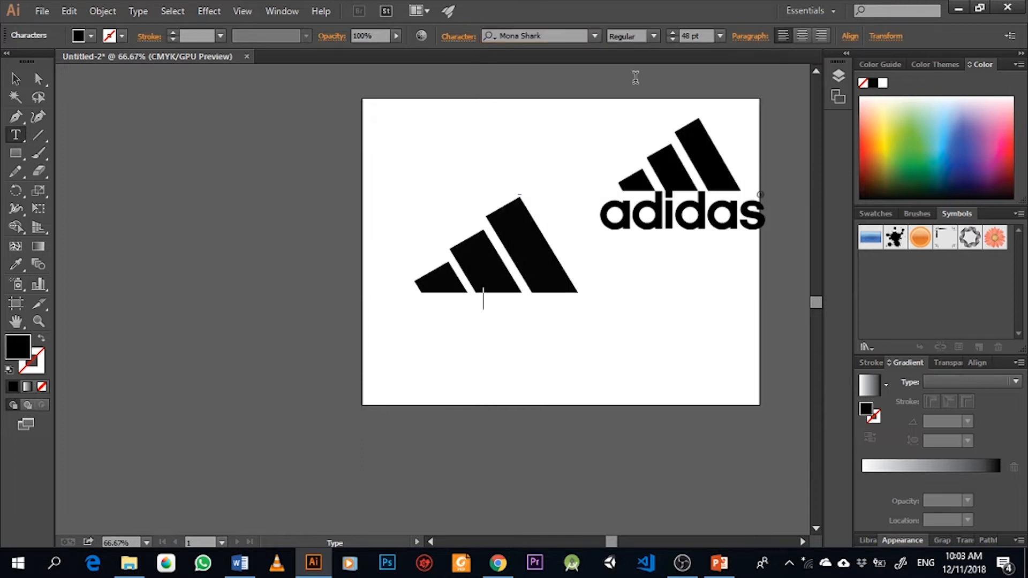
click(654, 40)
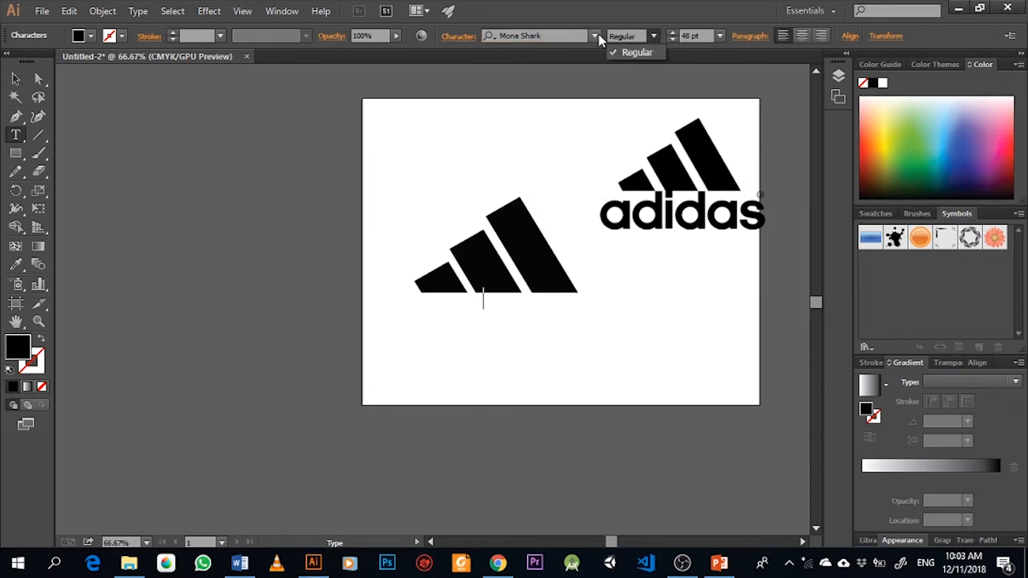
click(596, 35)
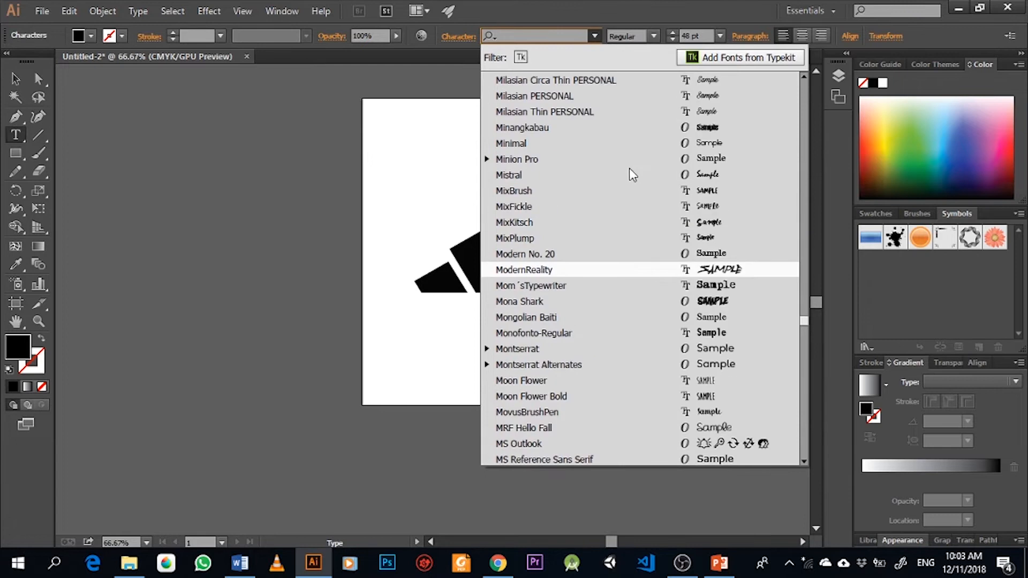
click(596, 36)
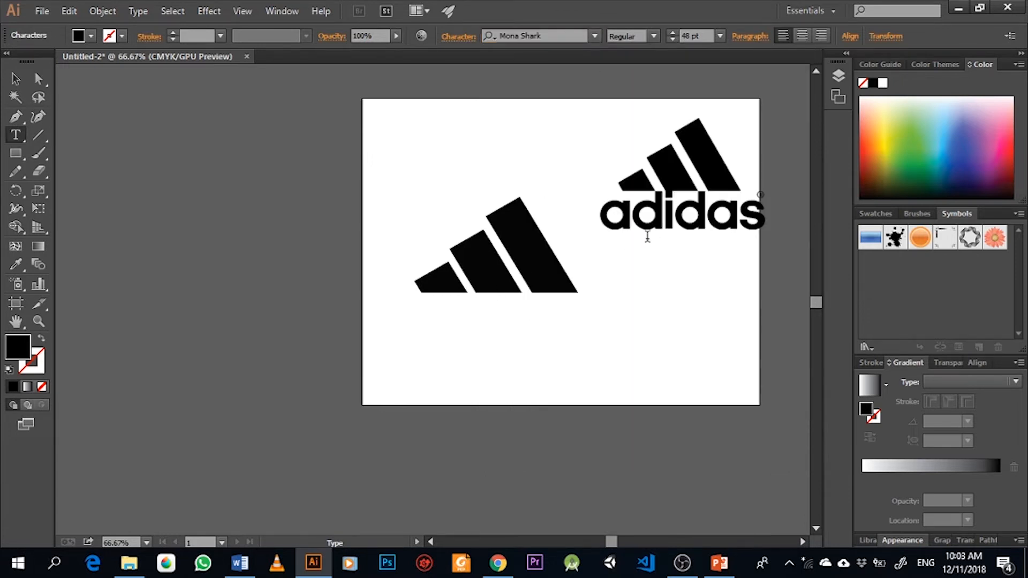
Step: Enter the wordmark "adidas" in lowercase and move it down and left so it sits clear below the stripes
text(ADIDAS)
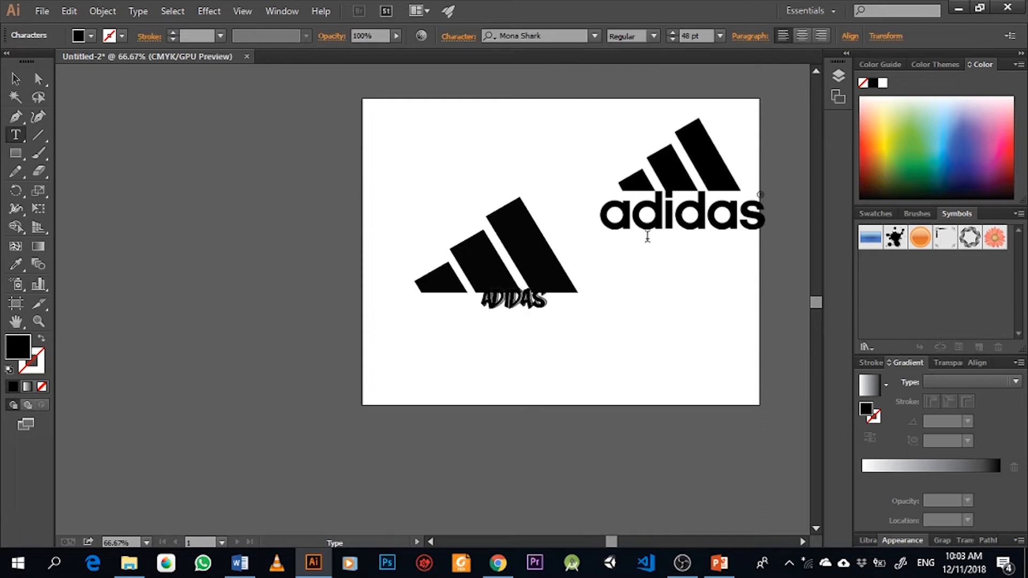
click(14, 85)
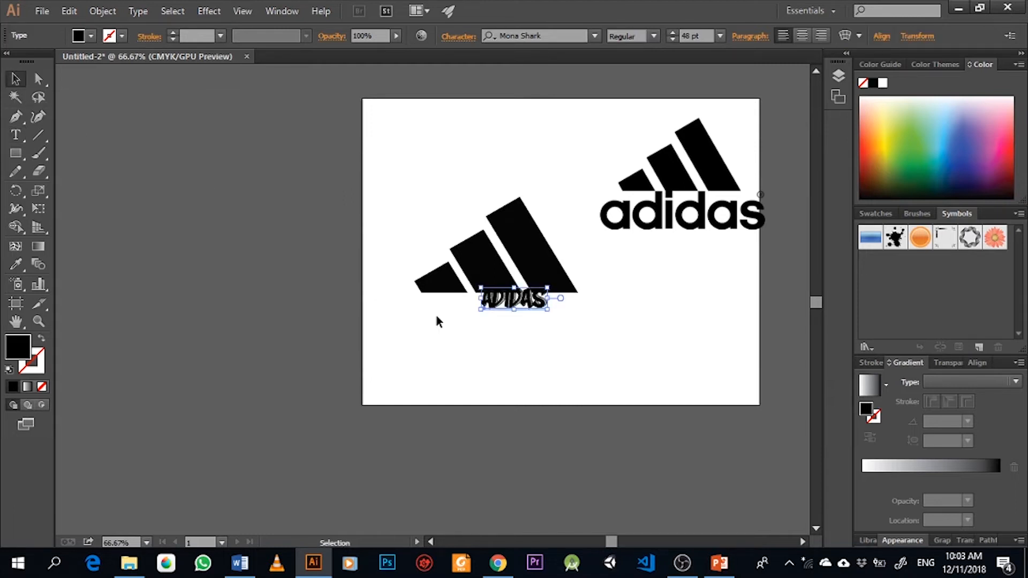
drag(527, 315, 516, 327)
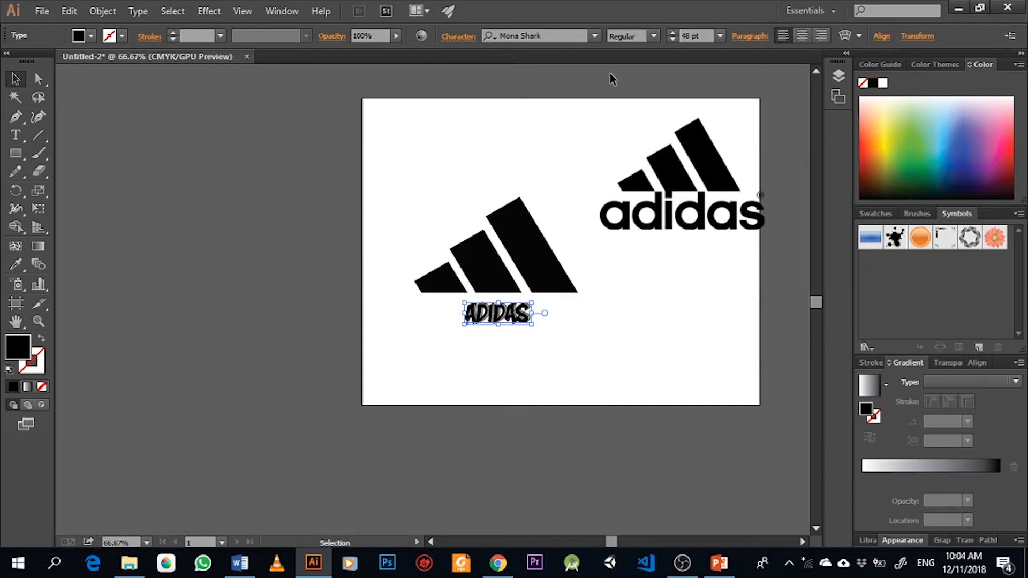
Step: Change the wordmark's font to COCOGOOSE to resemble the lettering of the reference logo
click(598, 34)
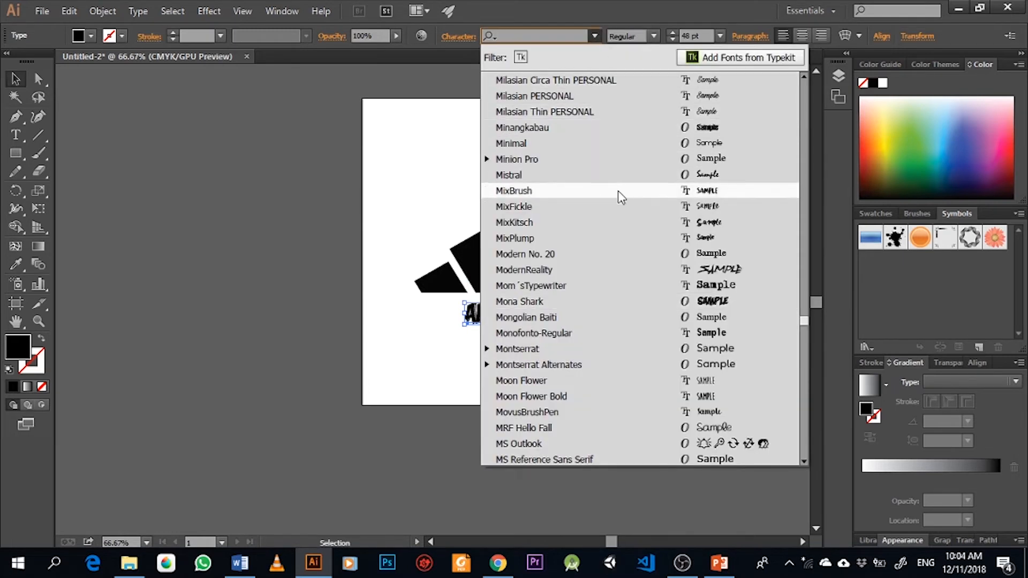
scroll(630, 232, up, 3)
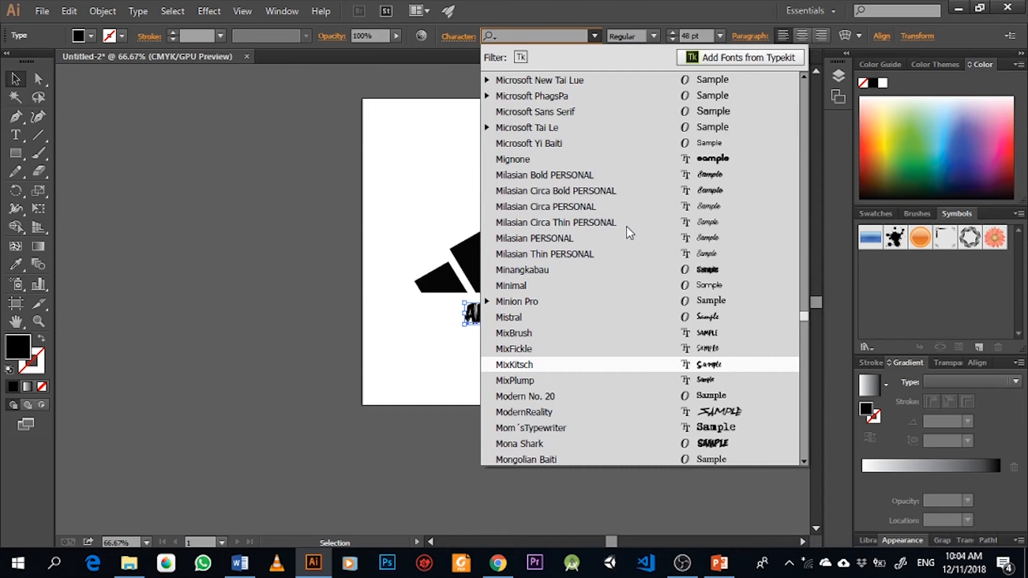
scroll(630, 232, up, 20)
scroll(630, 232, up, 20)
scroll(677, 249, up, 20)
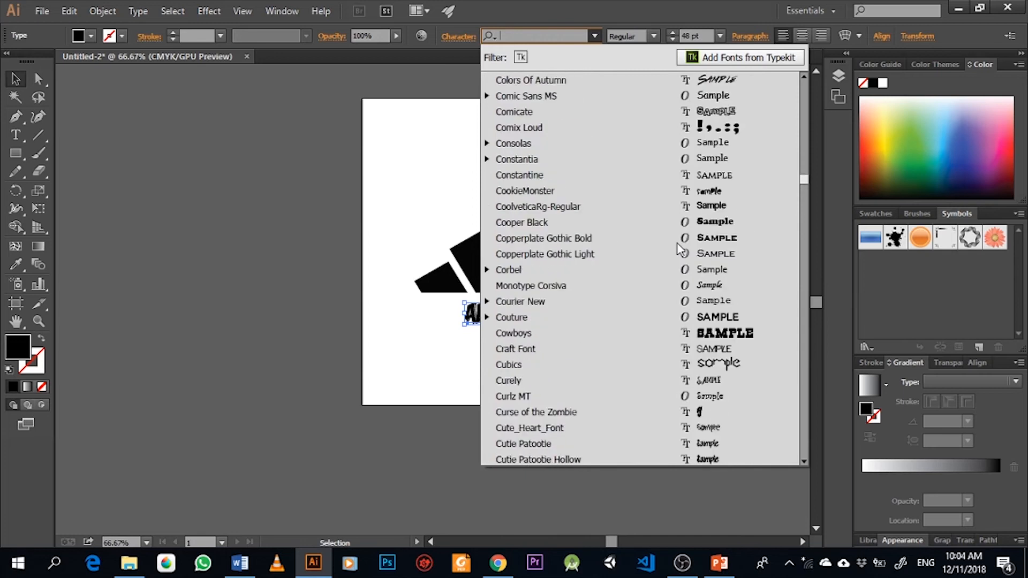
scroll(678, 248, up, 3)
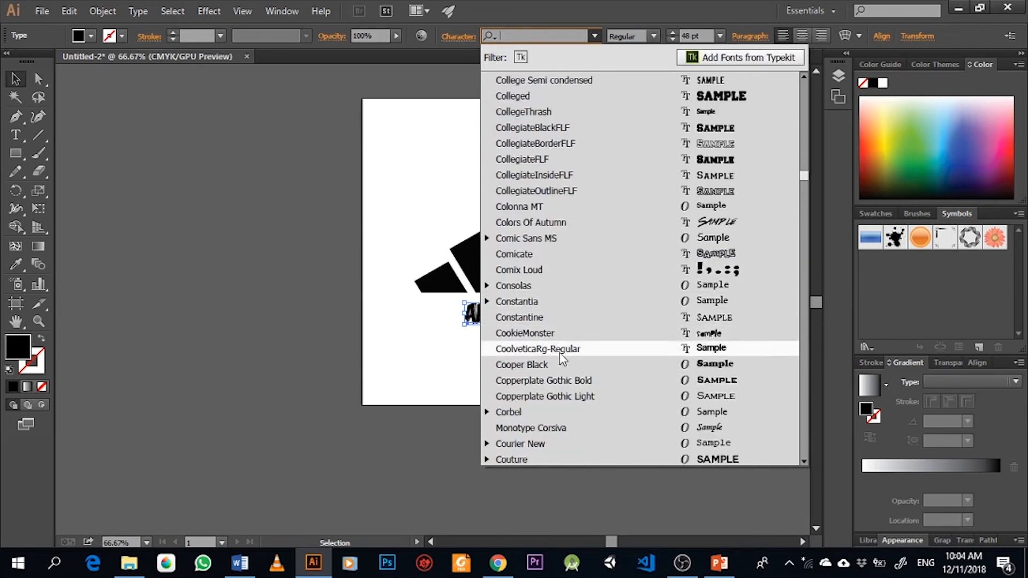
scroll(560, 352, up, 4)
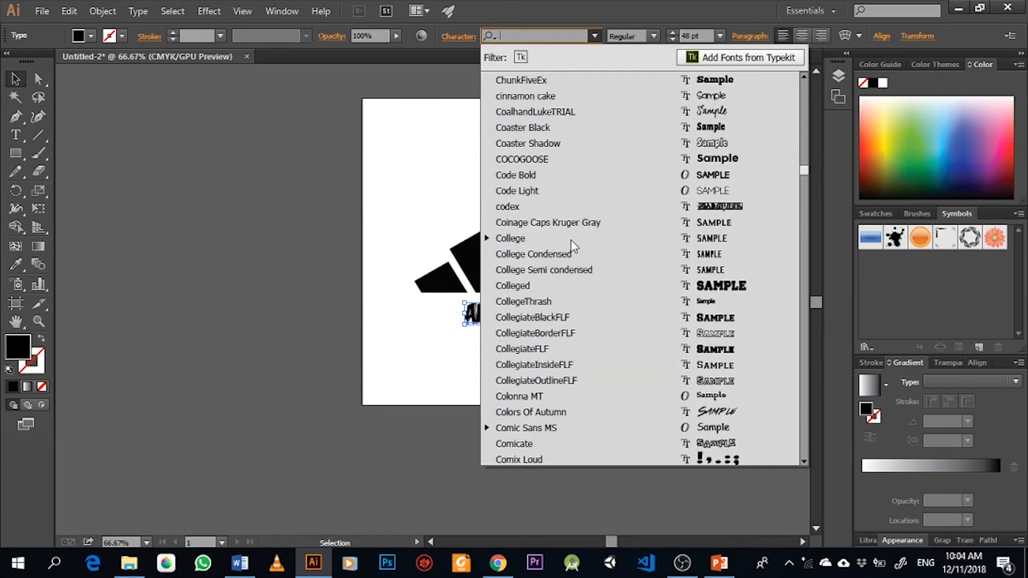
scroll(560, 149, up, 5)
scroll(545, 259, down, 4)
scroll(521, 300, down, 2)
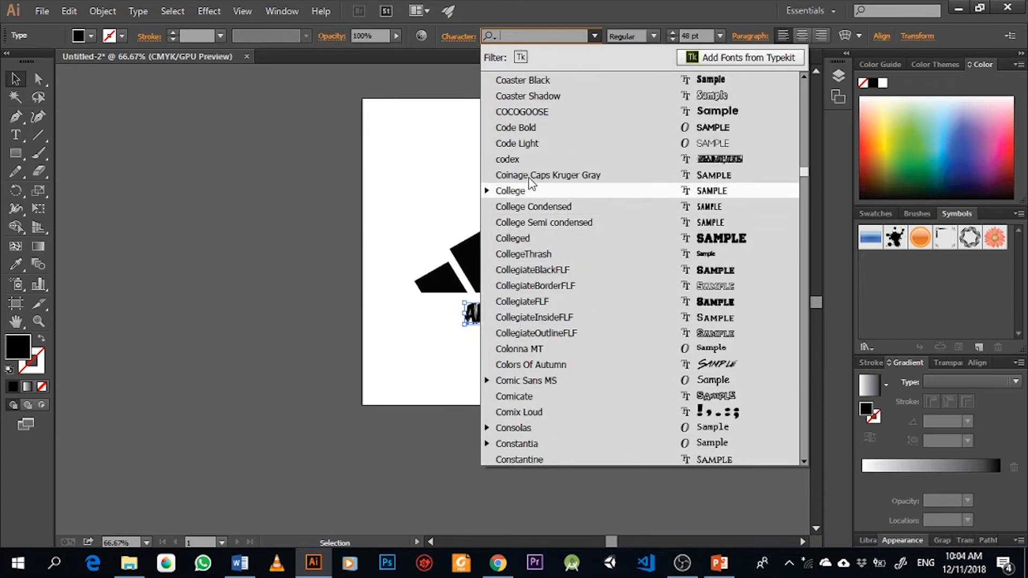
scroll(538, 141, up, 1)
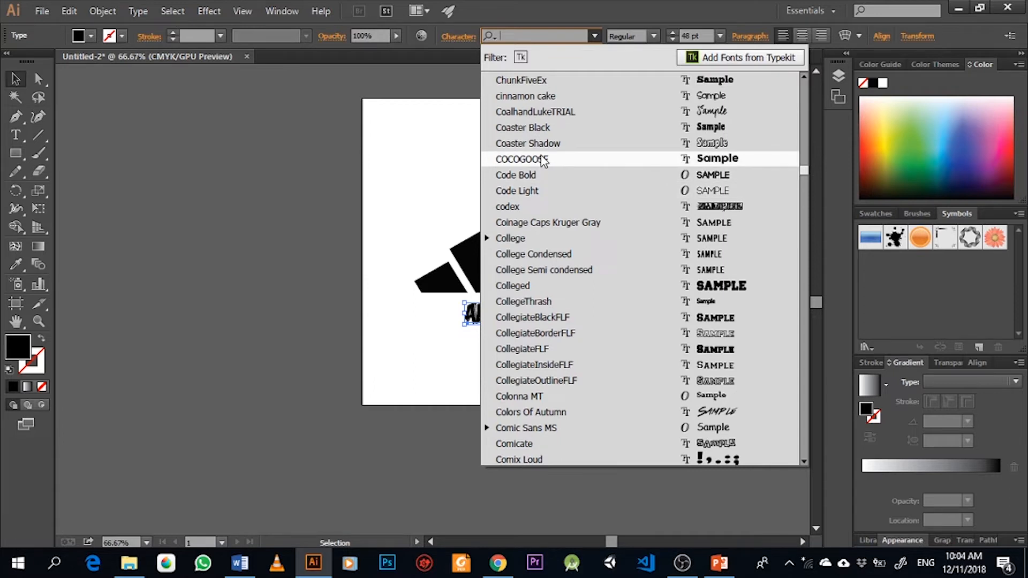
click(544, 160)
Step: Position the wordmark beneath the stripes and scale it proportionally to about 97 pt, slightly wider than the stripes on both sides
drag(561, 313, 528, 324)
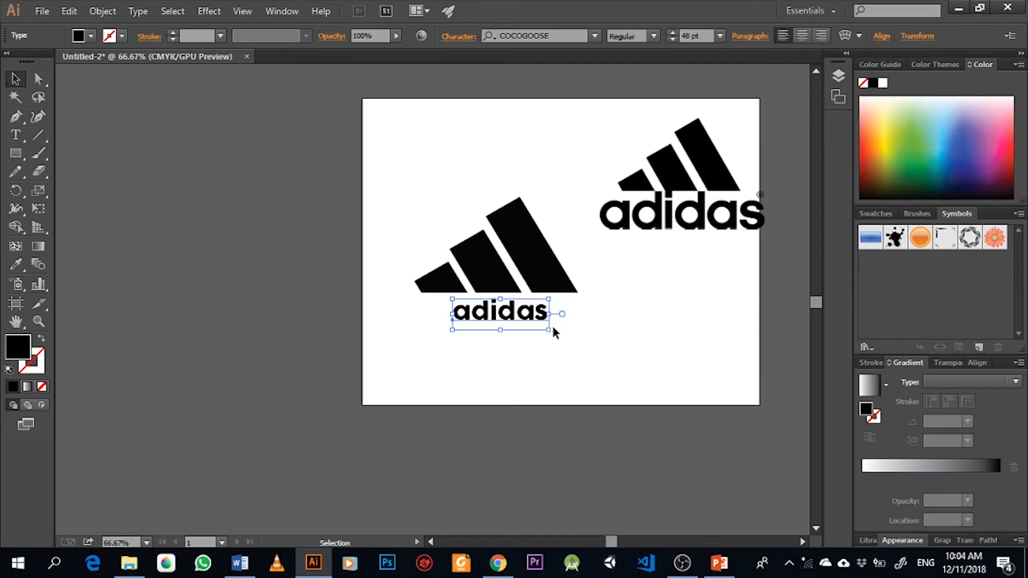
drag(548, 328, 646, 339)
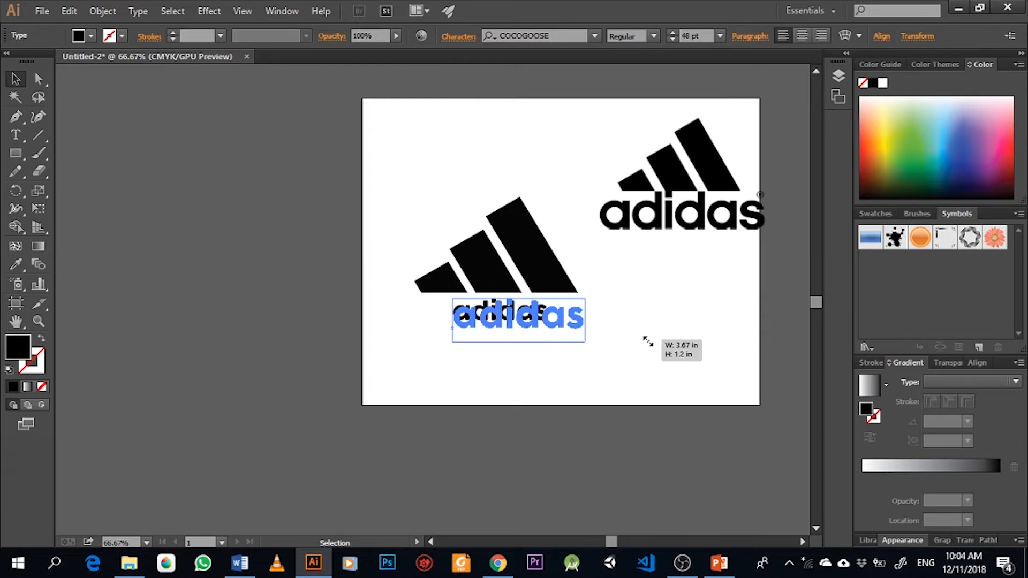
mouse_move(648, 341)
mouse_down()
mouse_move(612, 317)
mouse_move(673, 350)
mouse_move(674, 341)
mouse_move(714, 329)
mouse_move(709, 347)
mouse_move(610, 359)
mouse_move(688, 305)
mouse_move(689, 361)
mouse_move(701, 343)
mouse_move(669, 334)
mouse_move(676, 351)
mouse_move(683, 330)
mouse_move(612, 326)
mouse_move(653, 364)
mouse_move(628, 345)
mouse_up()
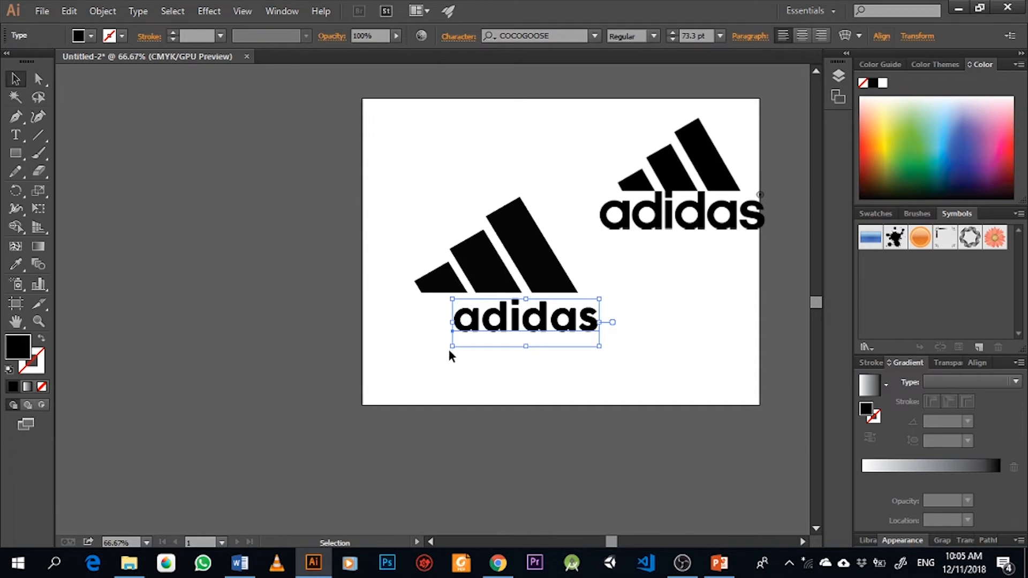
drag(453, 346, 404, 362)
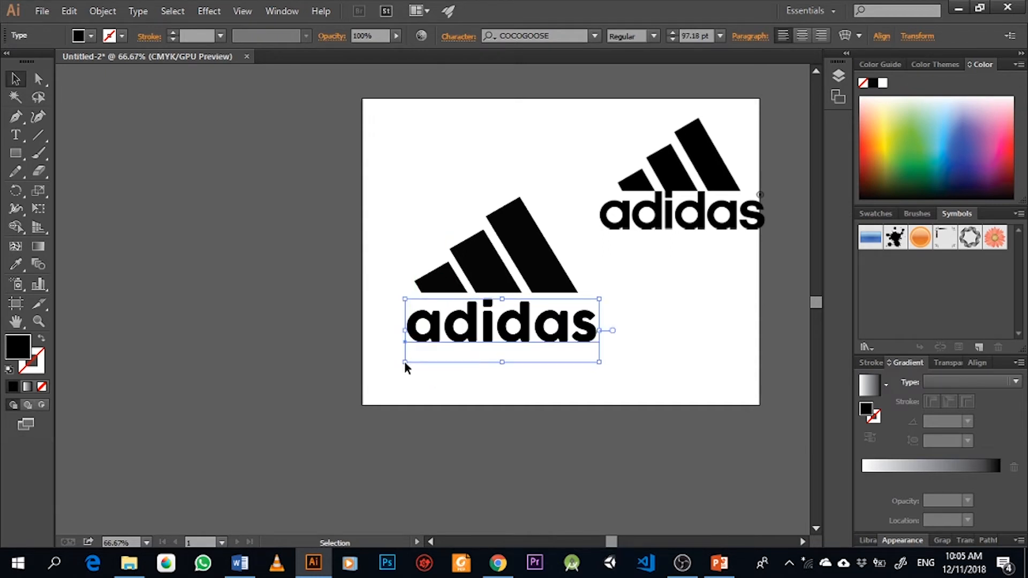
Step: Move the "adidas" wordmark up and left so it touches the stripes' base and is centred beneath them
key(Up)
key(Up)
key(Up)
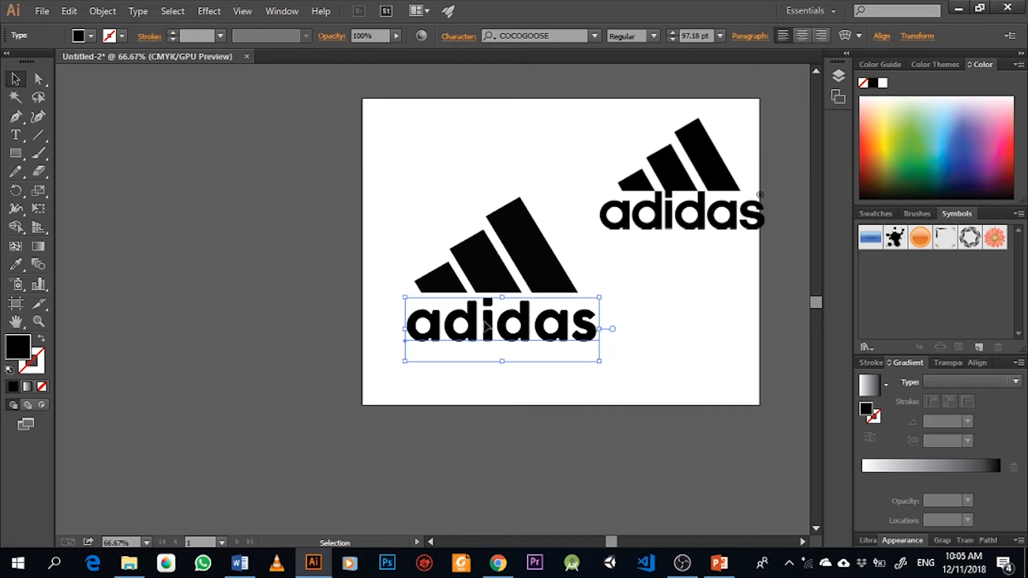
drag(485, 324, 476, 322)
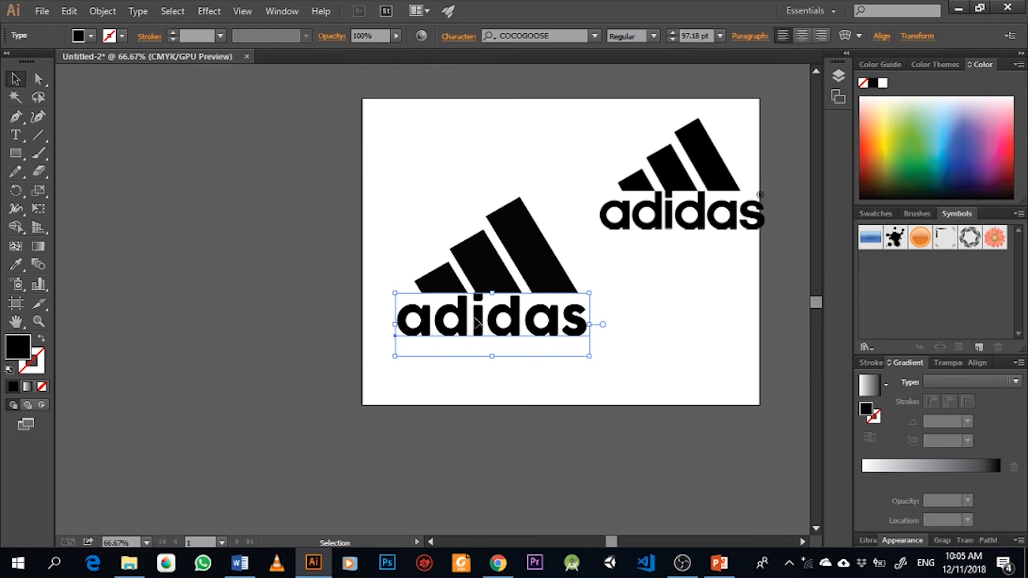
key(Right)
key(Right)
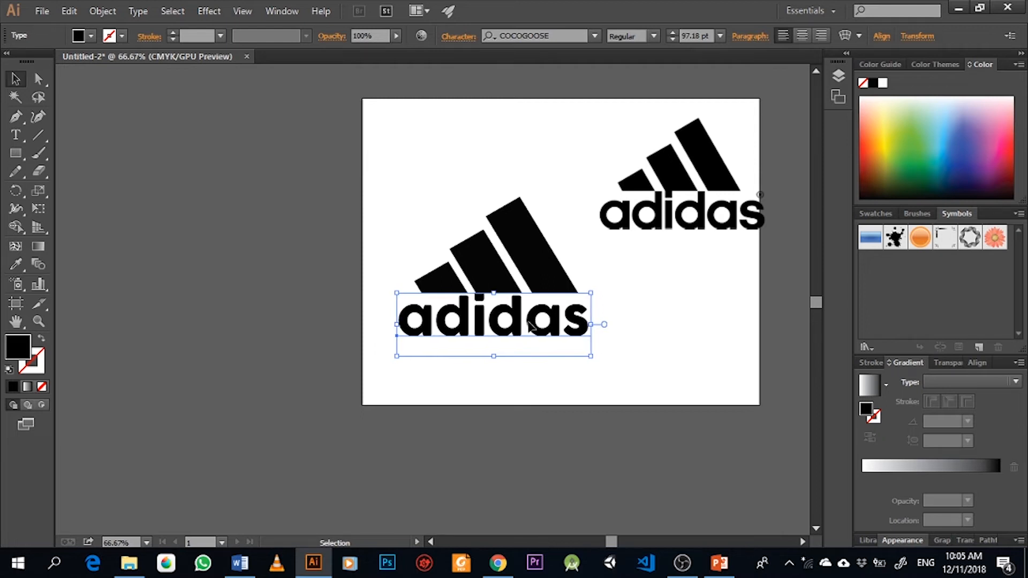
click(604, 341)
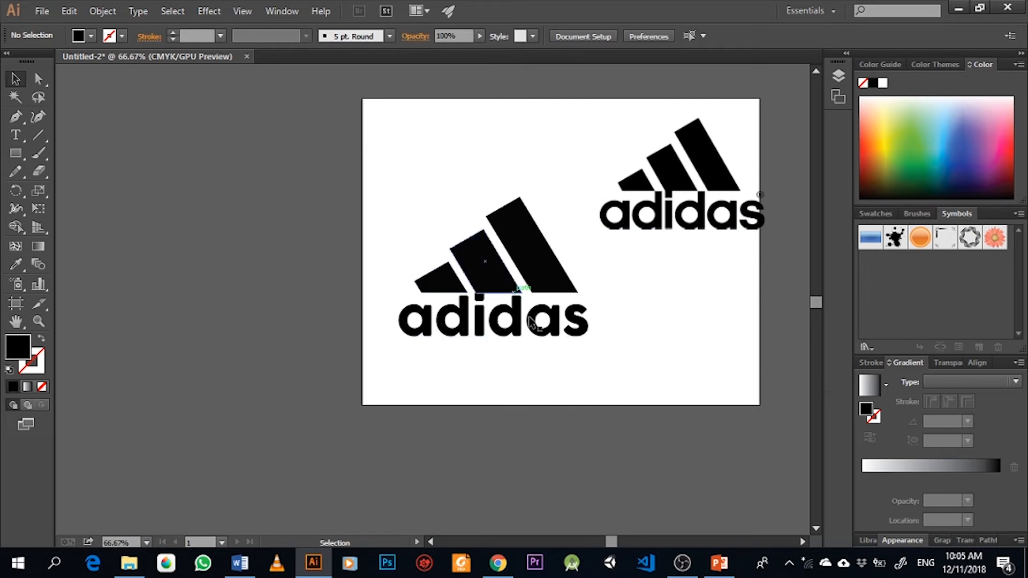
Step: Delete the placed reference logo from the artboard, leaving only the redrawn version
key(space)
drag(638, 360, 489, 395)
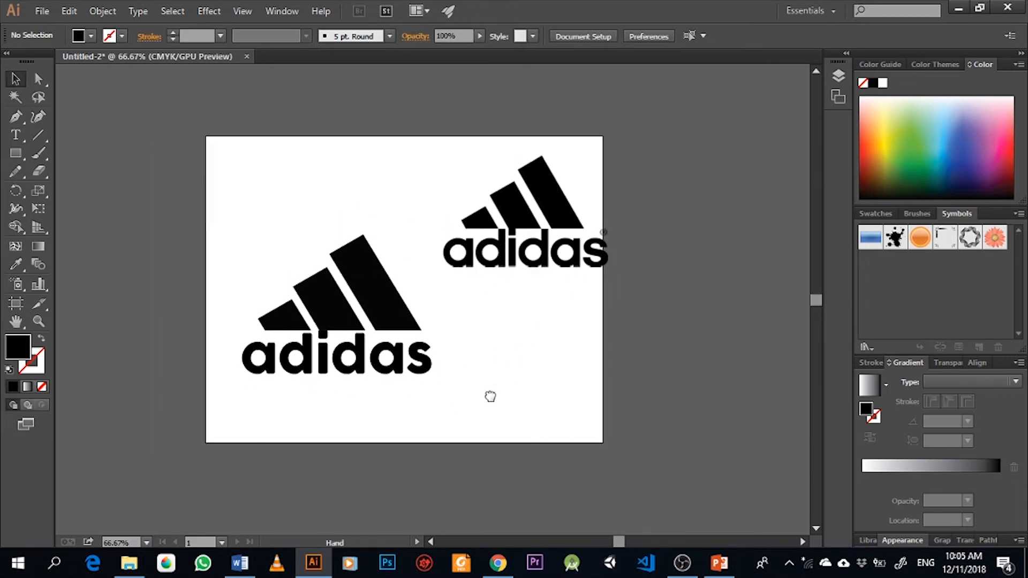
click(524, 217)
key(Delete)
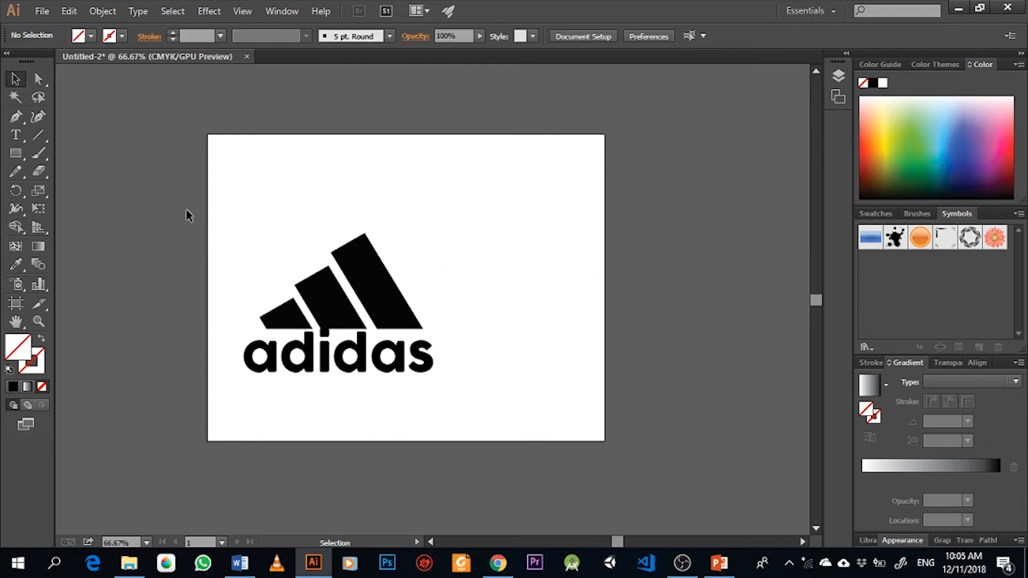
Step: Select the three stripes and wordmark together, and move and enlarge them proportionally to nearly fill the artboard
drag(168, 184, 472, 406)
drag(405, 318, 386, 230)
drag(419, 304, 652, 459)
drag(533, 308, 530, 321)
click(661, 322)
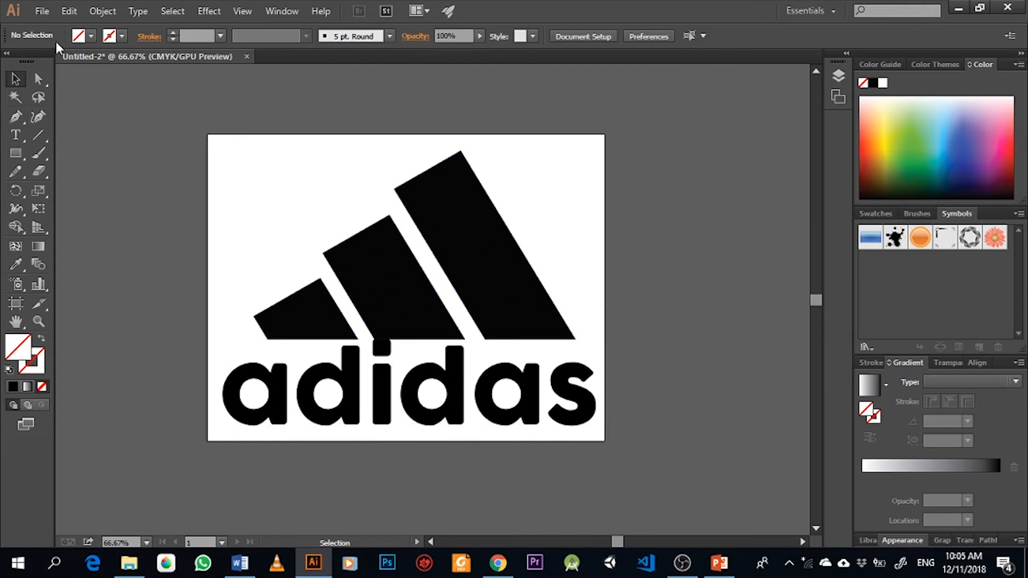
Step: Switch to PowerPoint to view its file and saving commands, and return to Illustrator
click(720, 563)
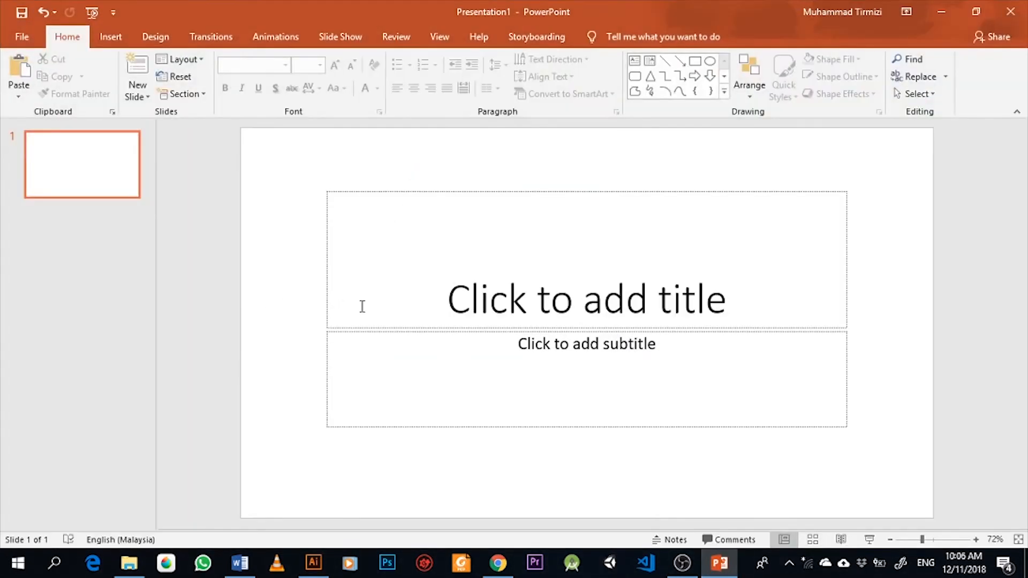
click(21, 37)
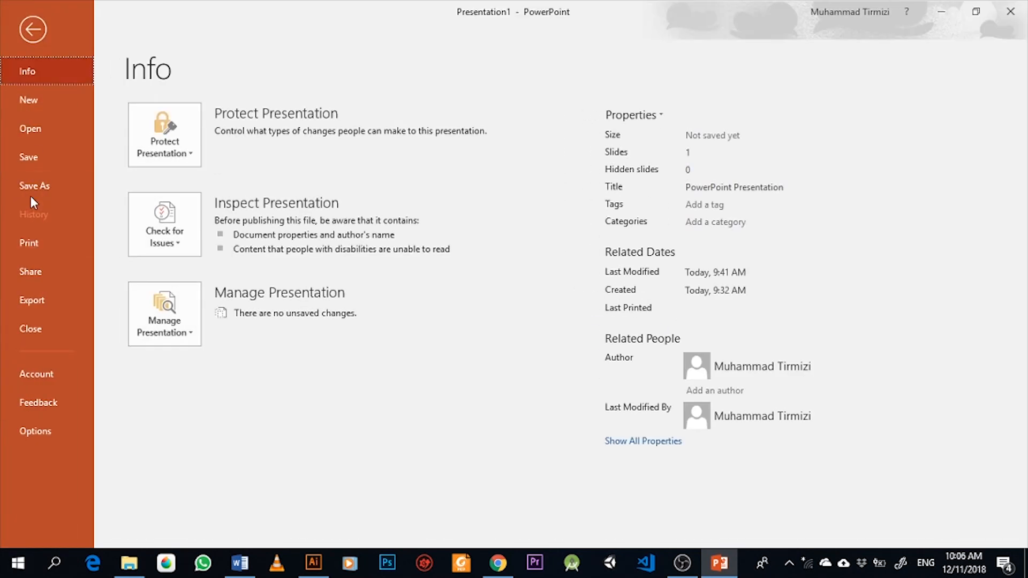
click(941, 11)
Step: Save the logo document as Untitled-2.pdf in Adobe PDF format in the "aye chip" folder, with the [Illustrator Default] preset
click(36, 12)
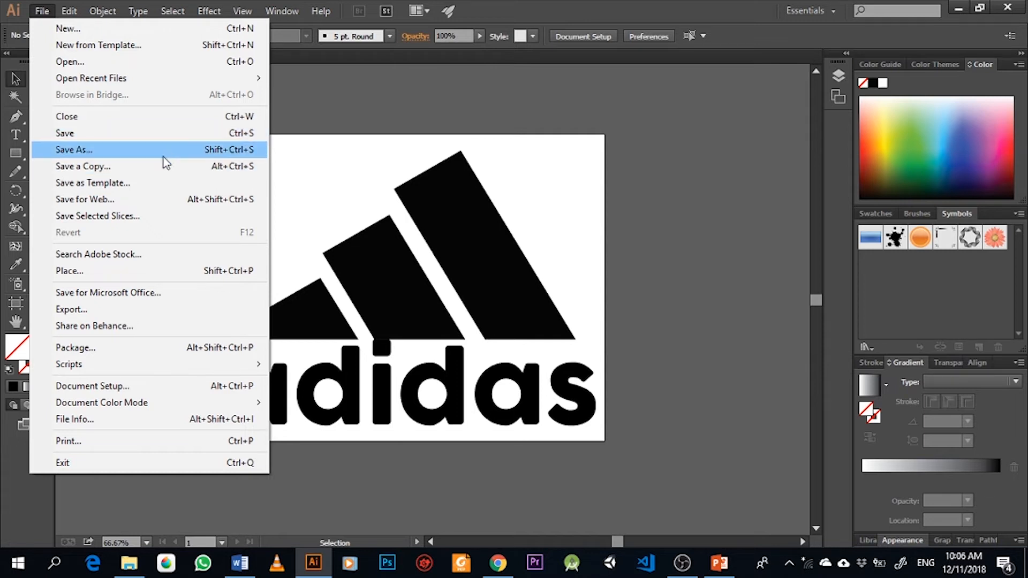
click(246, 145)
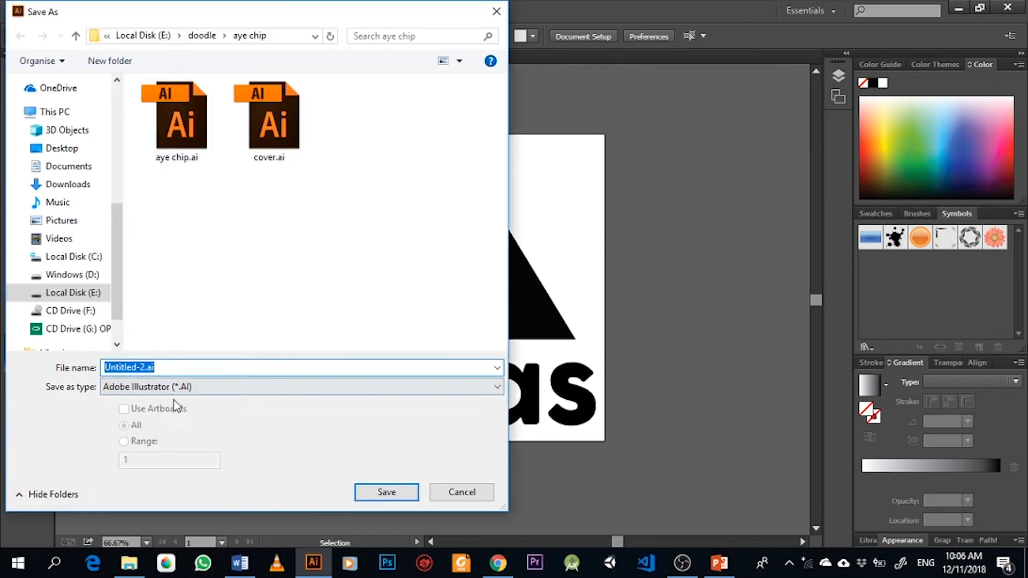
click(189, 388)
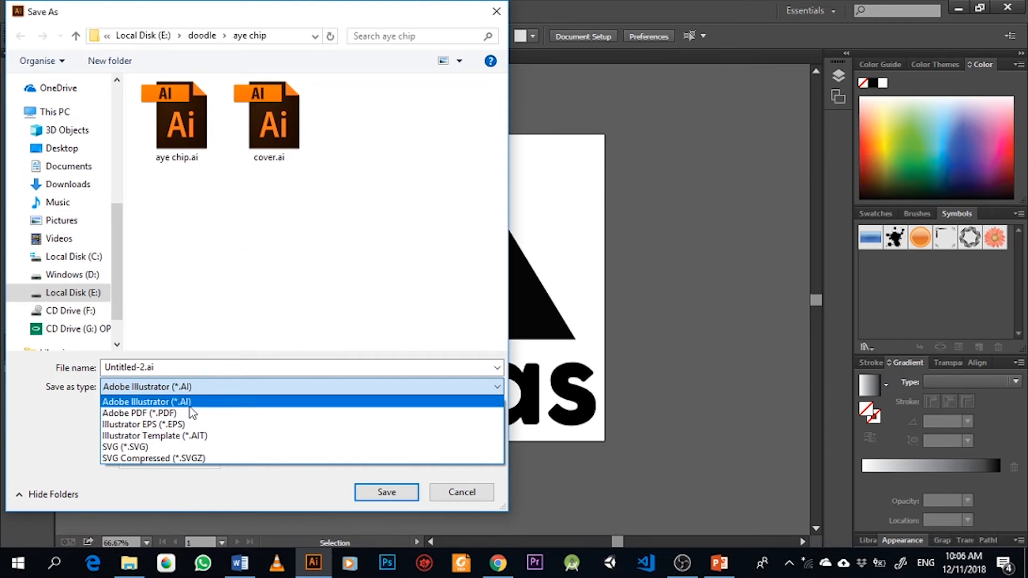
click(192, 403)
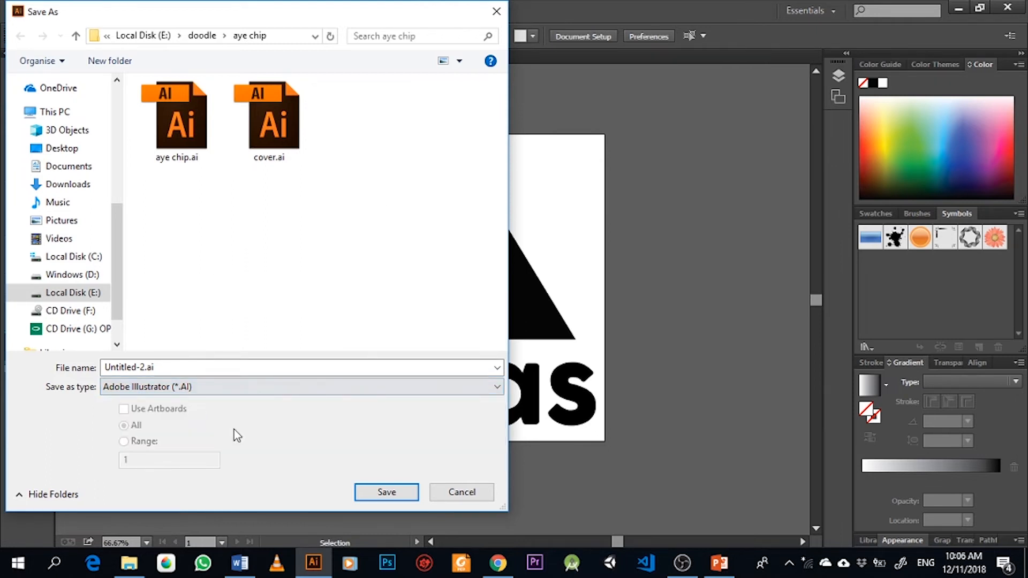
click(150, 389)
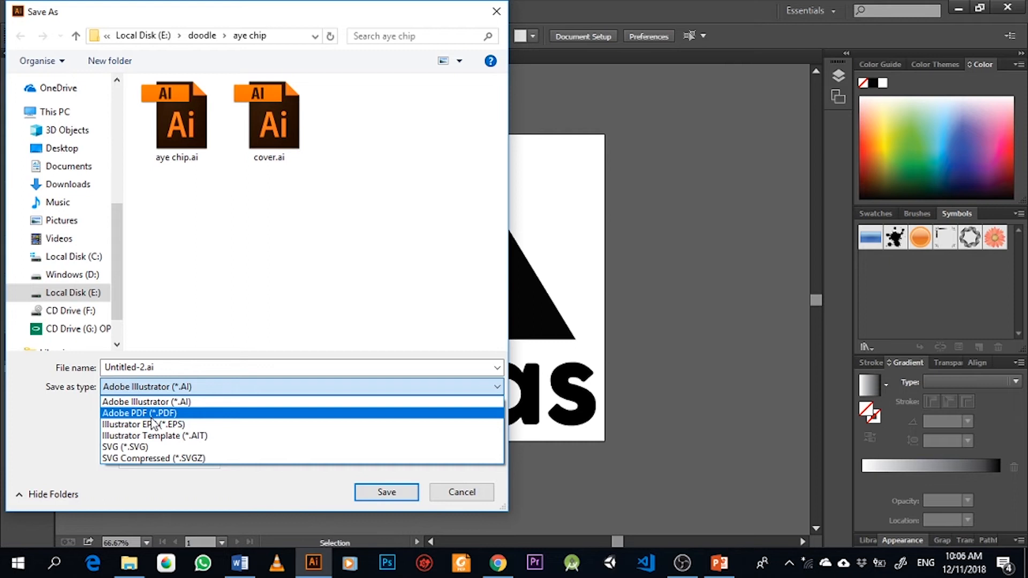
click(153, 416)
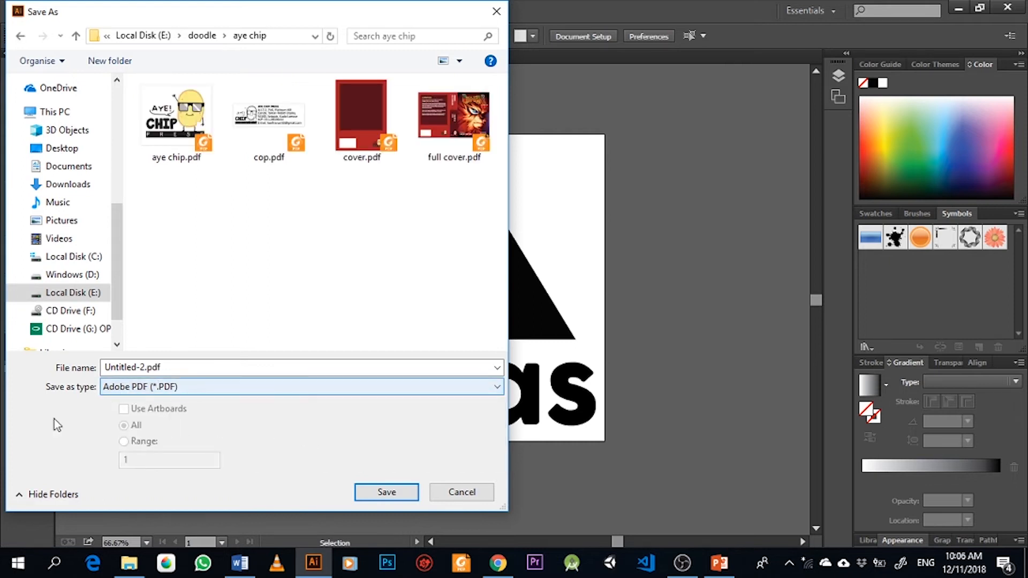
click(386, 491)
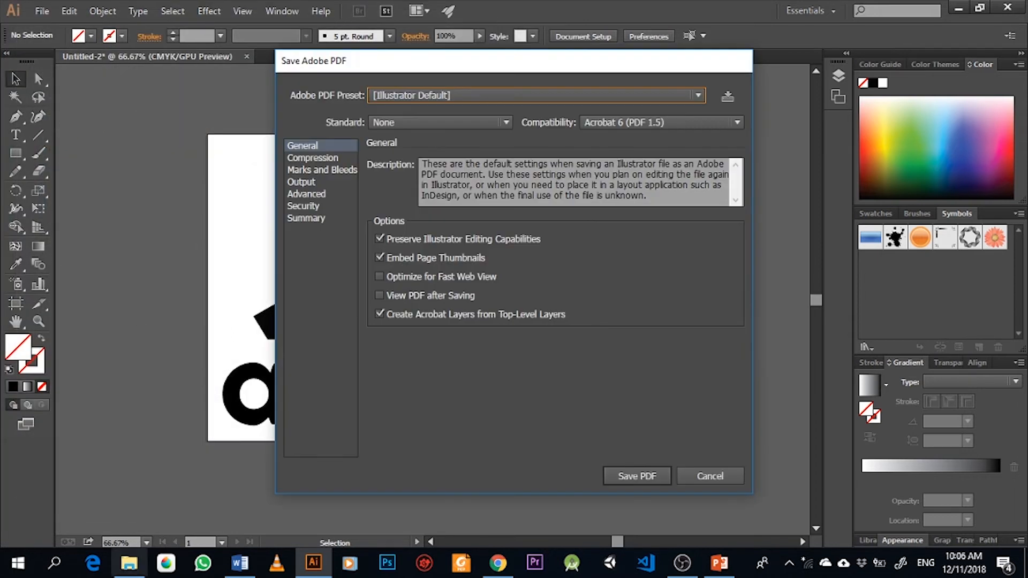
click(638, 471)
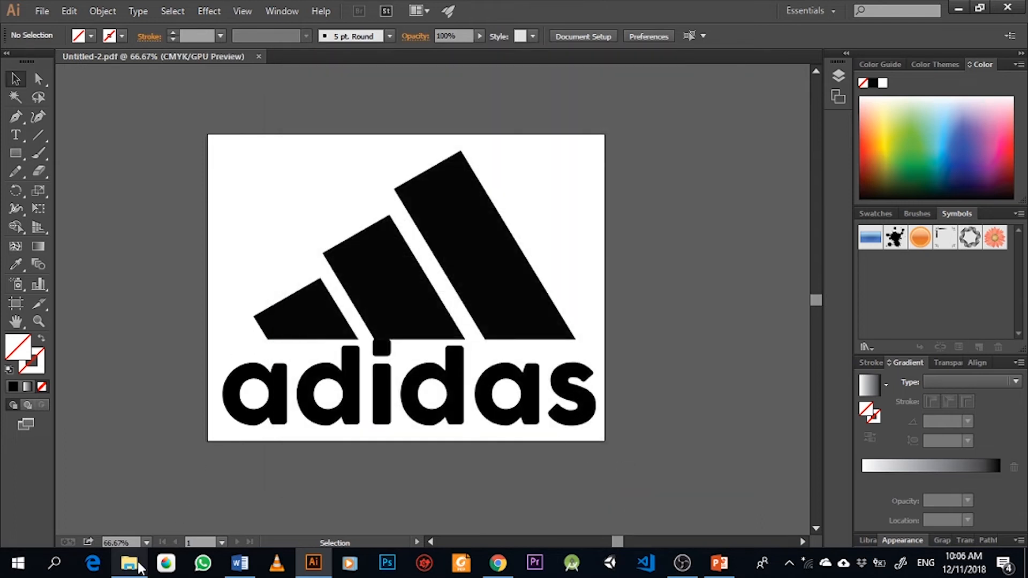
Step: Switch to File Explorer and open the "aye chip" folder inside "doodle" on Local Disk (E:)
click(138, 567)
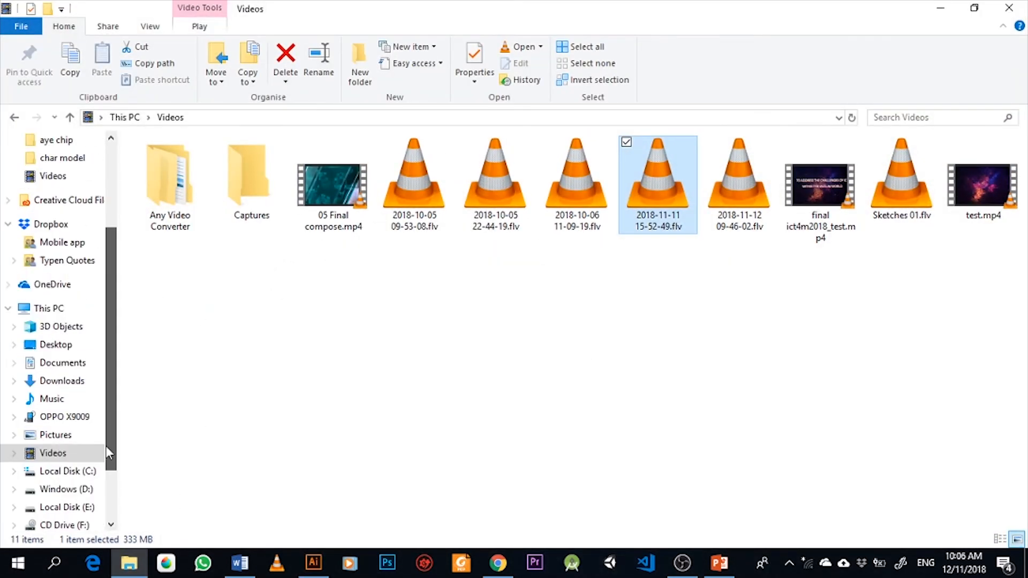
scroll(109, 454, down, 2)
click(64, 435)
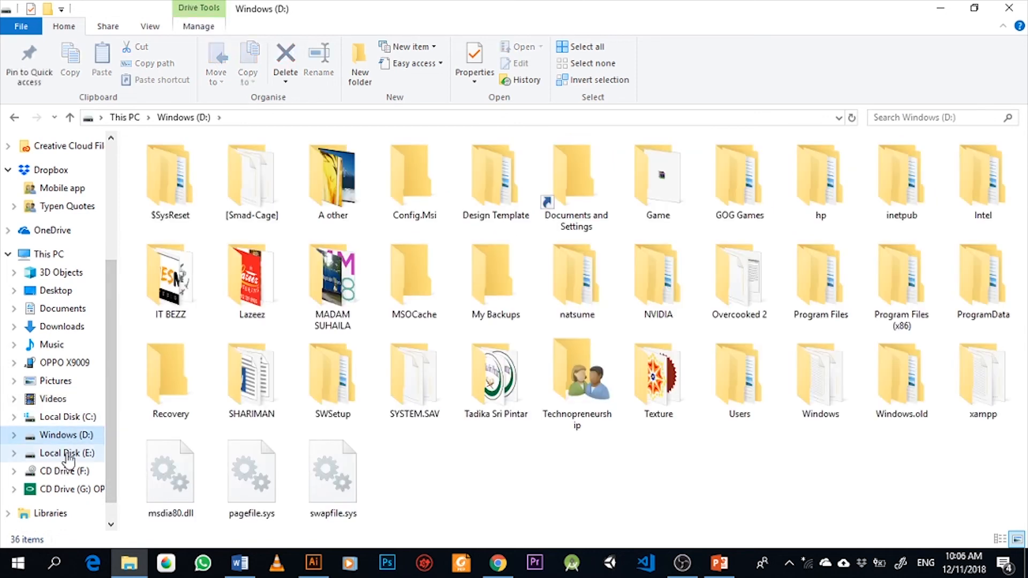
click(65, 454)
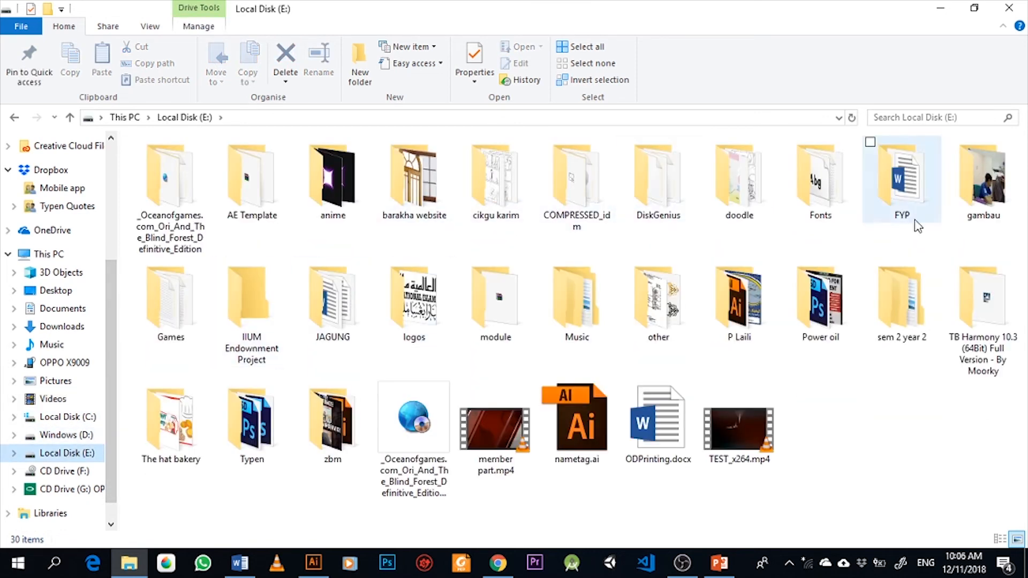
double_click(763, 210)
click(256, 202)
double_click(256, 202)
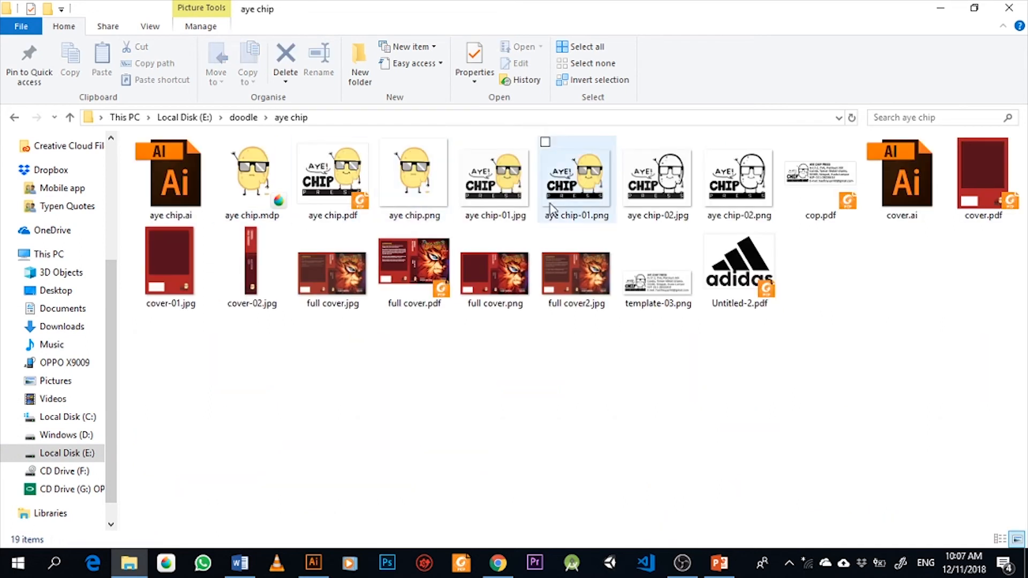
Step: Open Untitled-2.pdf in Foxit Reader and maximize its window
click(730, 286)
double_click(710, 291)
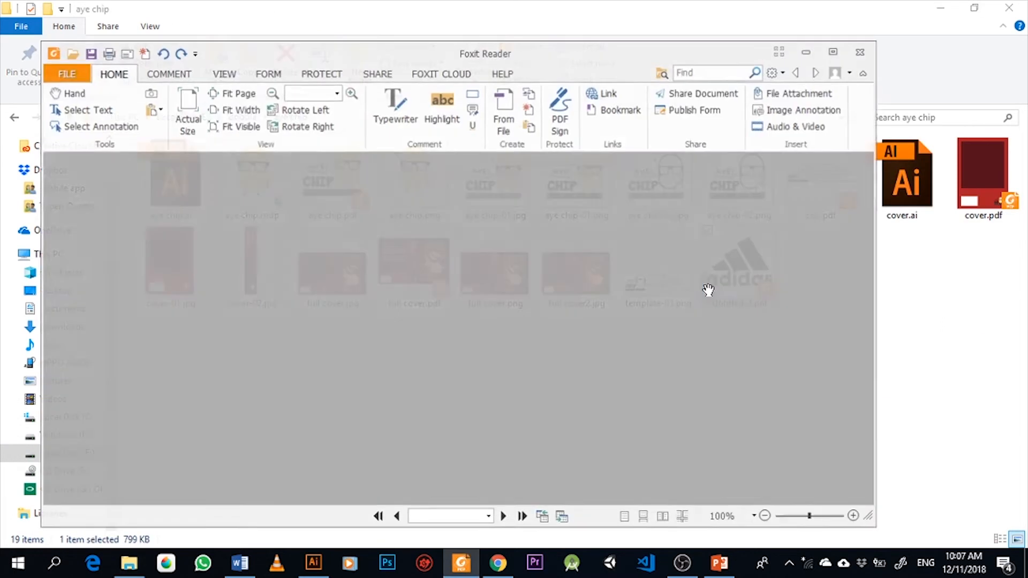
click(834, 51)
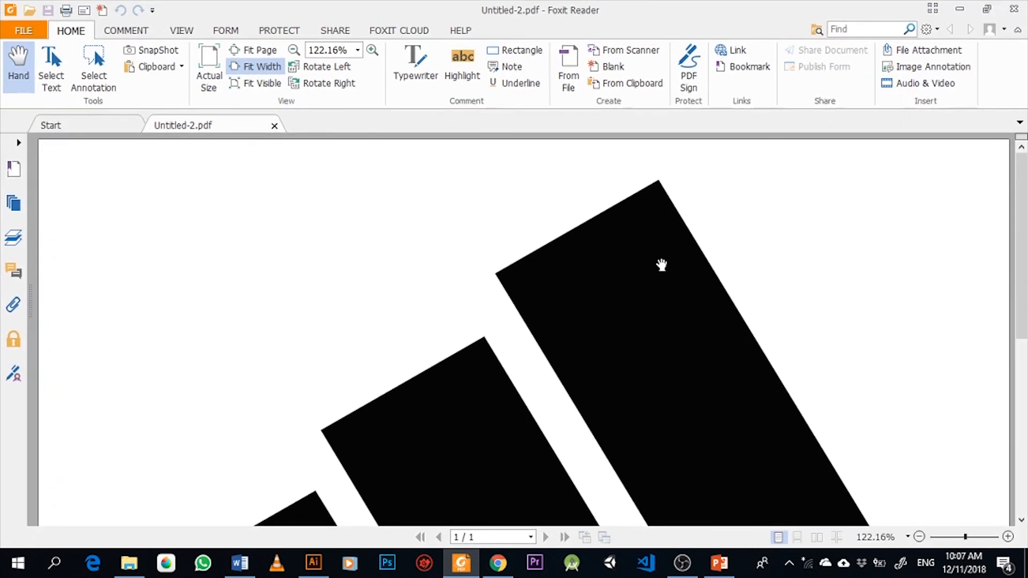
Step: Examine the stripes and wordmark in the PDF at low and very high magnification to check the sharpness of their edges
scroll(826, 329, down, 5)
scroll(649, 289, down, 2)
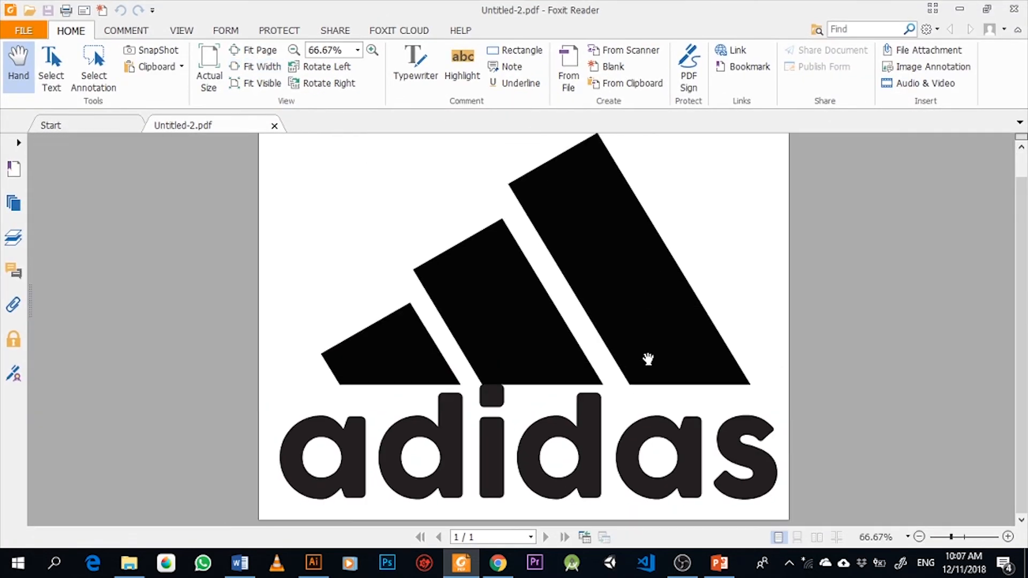
scroll(650, 358, down, 1)
scroll(651, 360, up, 1)
scroll(651, 360, down, 1)
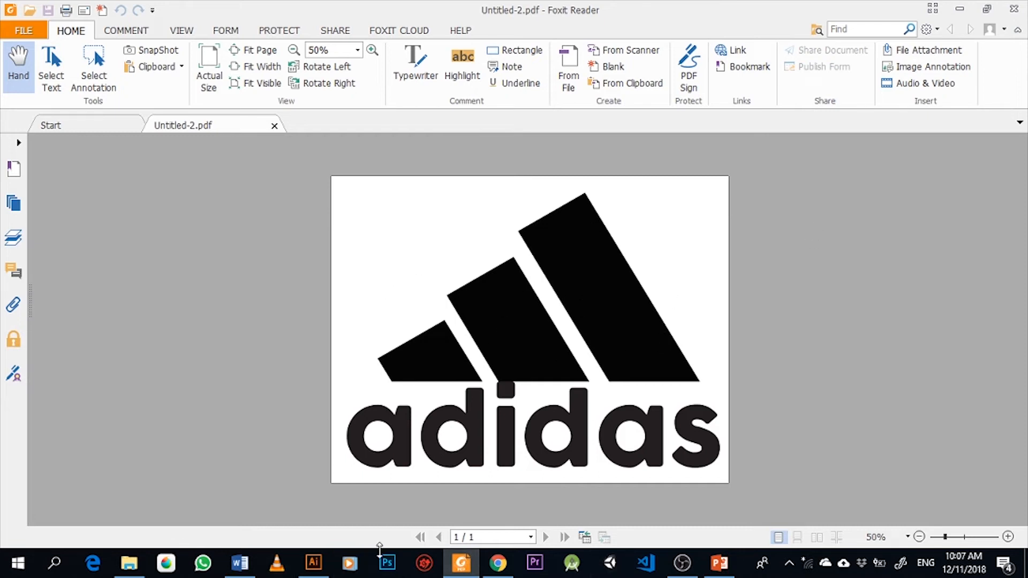
scroll(638, 271, up, 9)
key(alt)
drag(309, 314, 535, 489)
mouse_move(351, 296)
mouse_down()
mouse_move(370, 351)
mouse_move(464, 406)
mouse_move(366, 440)
mouse_up()
drag(450, 273, 471, 380)
mouse_move(544, 314)
mouse_down()
mouse_move(387, 414)
mouse_move(319, 419)
mouse_up()
scroll(431, 384, down, 7)
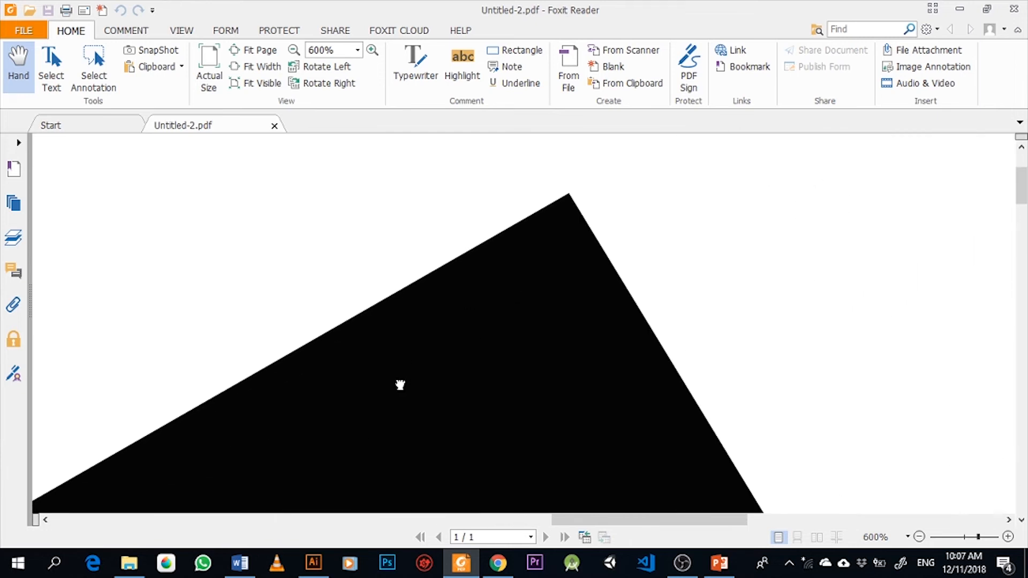
scroll(442, 357, down, 3)
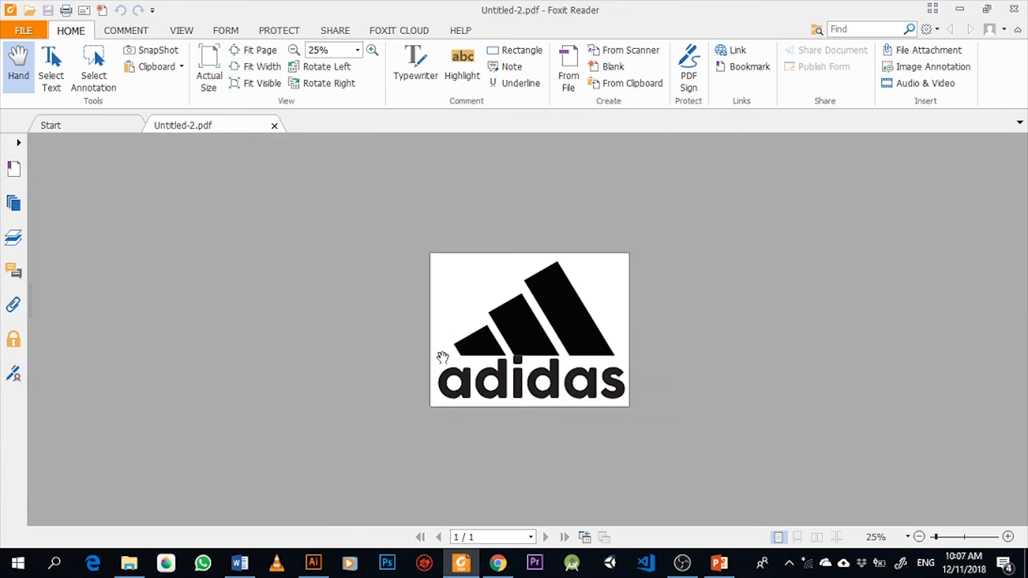
scroll(536, 348, up, 1)
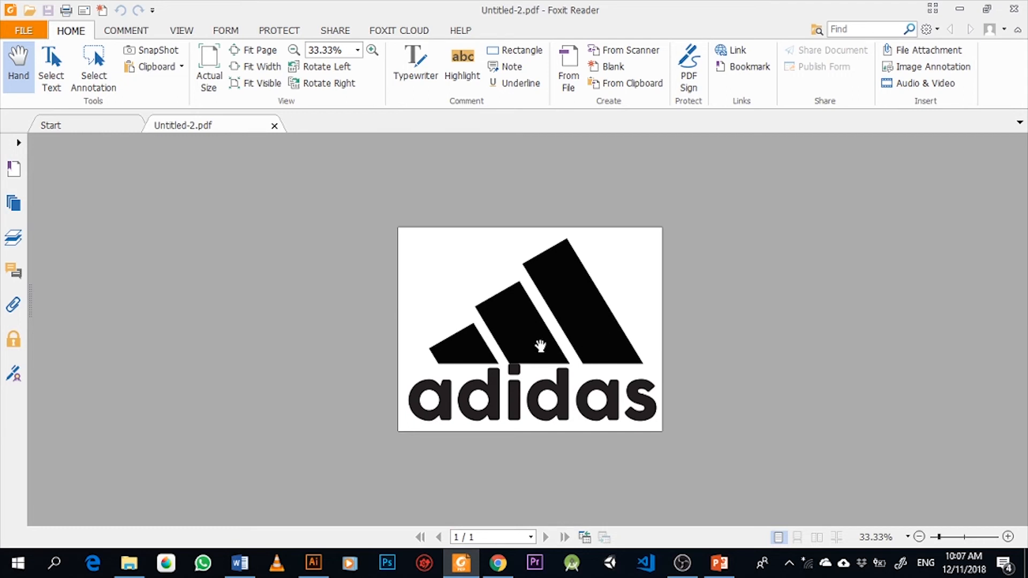
scroll(552, 314, up, 10)
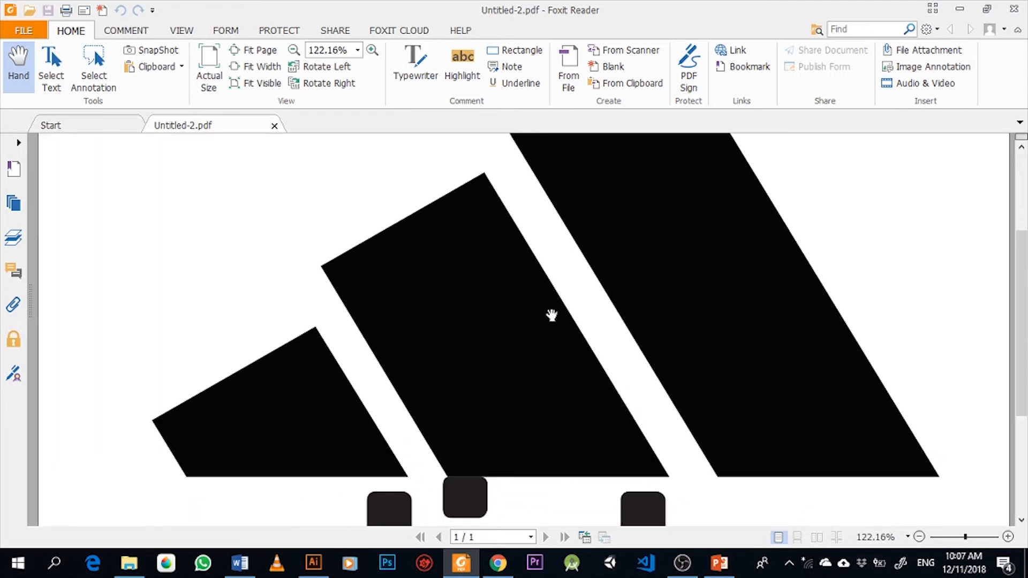
scroll(413, 335, down, 6)
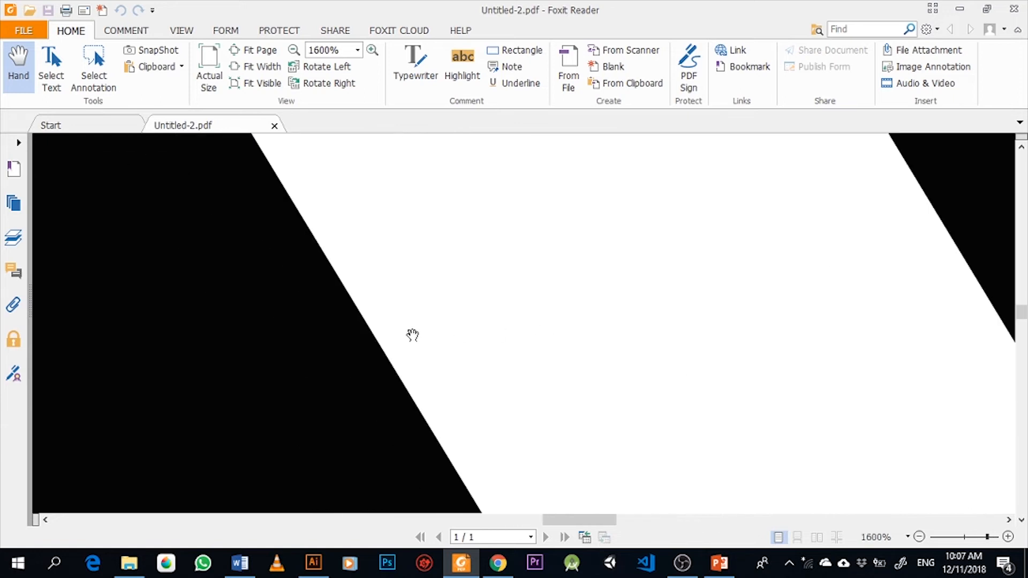
scroll(413, 335, down, 3)
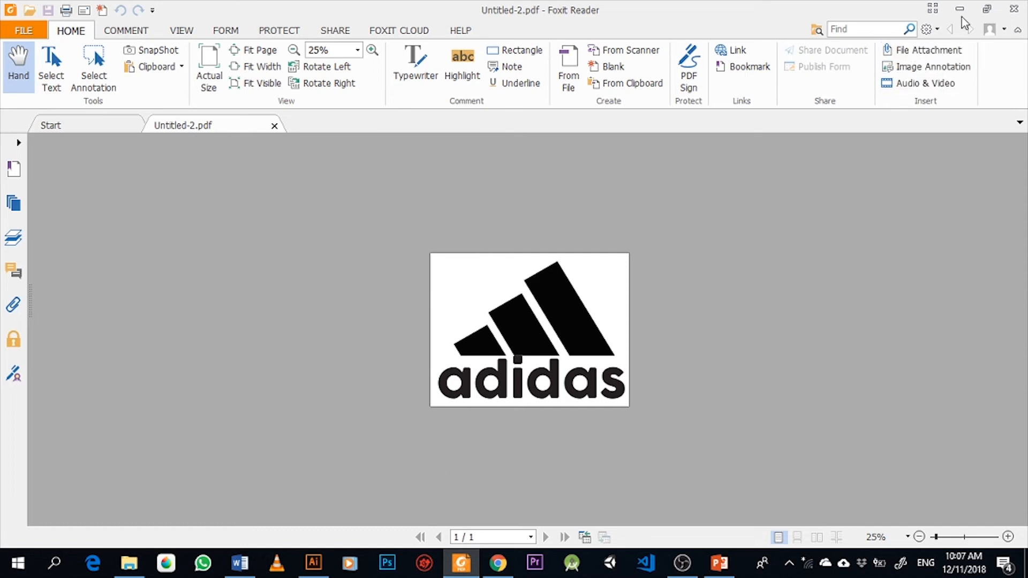
Step: Switch to Illustrator to inspect the stripes and wordmark as separate selectable objects, and return to the PDF in Foxit Reader
click(314, 562)
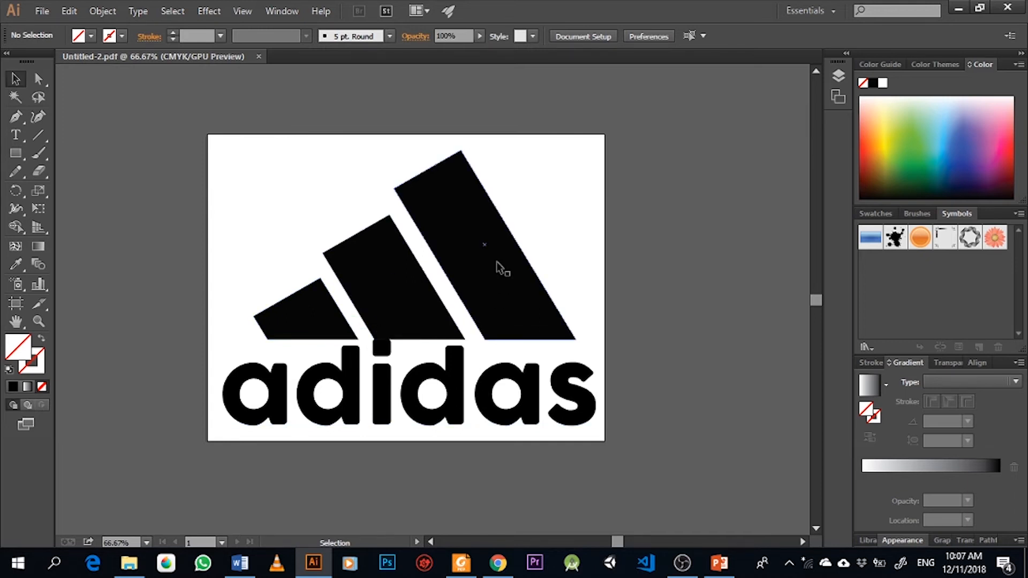
click(461, 282)
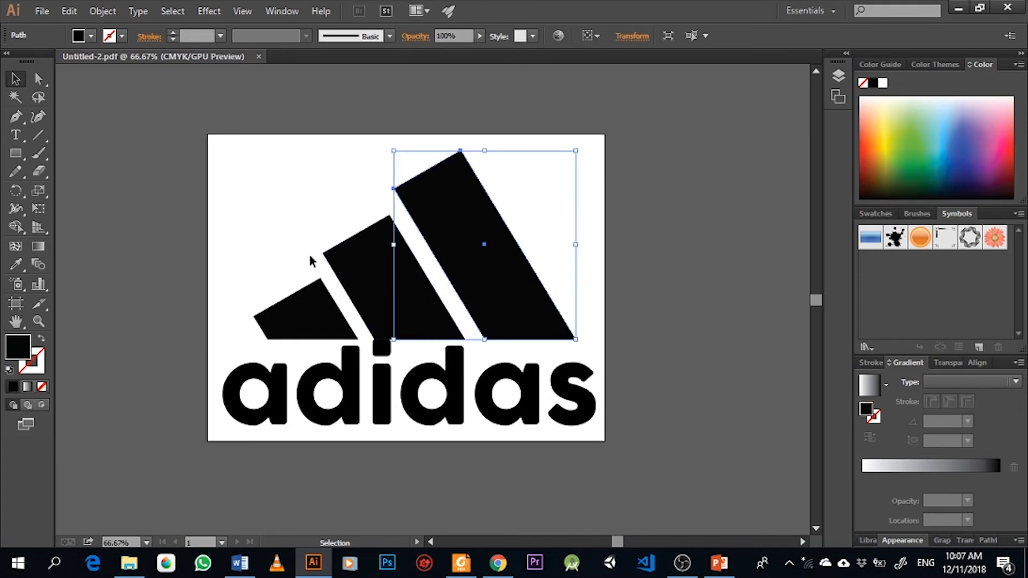
click(387, 282)
click(279, 416)
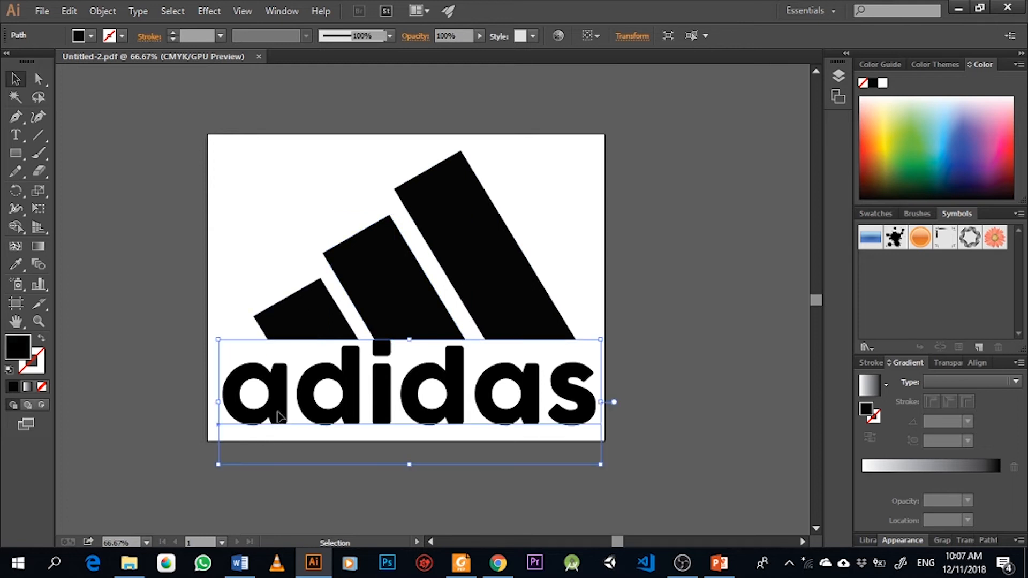
click(461, 563)
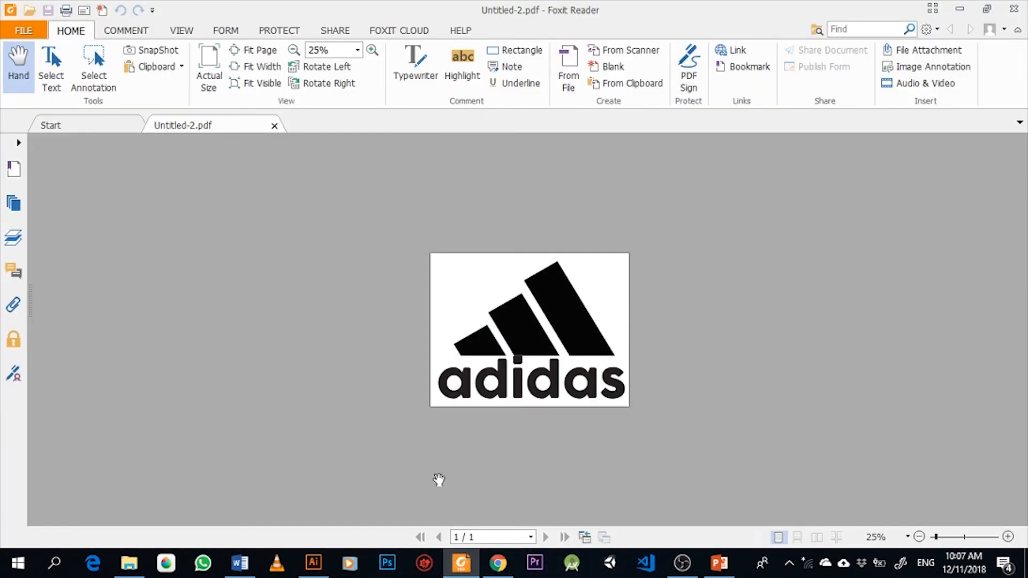
Step: Examine the edges of the dot over the wordmark's "i" in the PDF at up to 1600% magnification, and view the whole logo again
scroll(472, 412, up, 10)
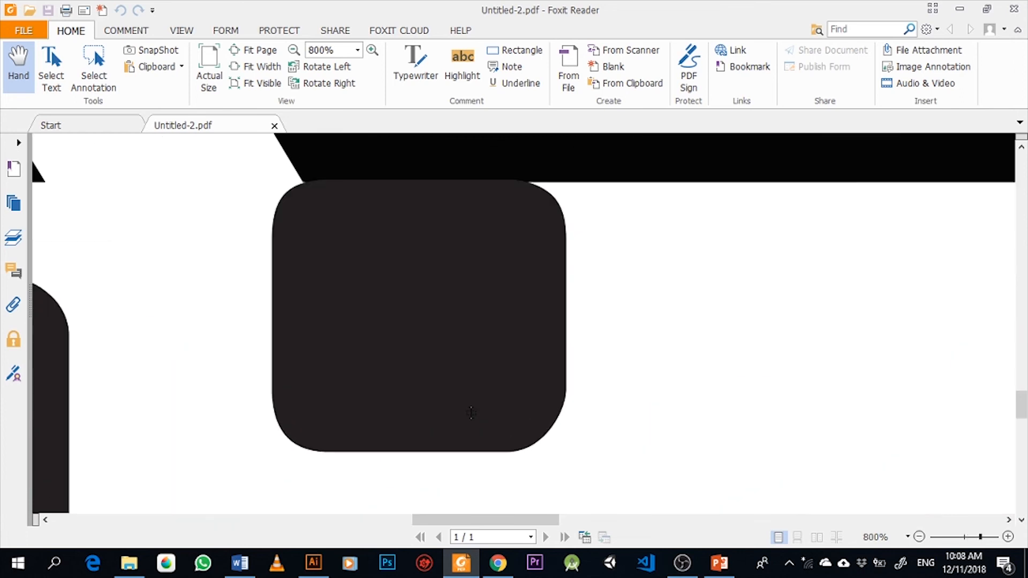
scroll(471, 412, up, 1)
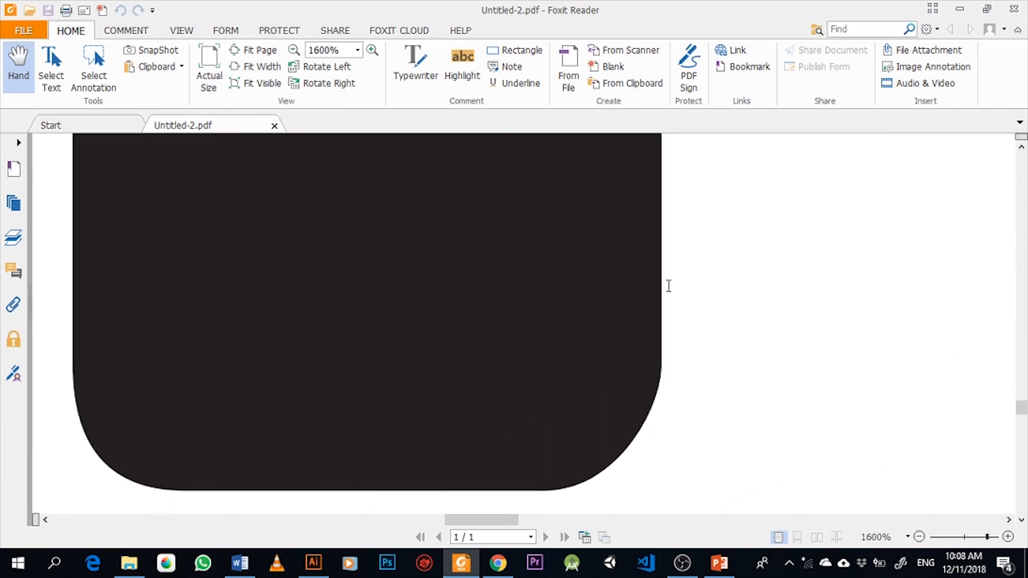
scroll(669, 285, down, 5)
scroll(619, 329, up, 10)
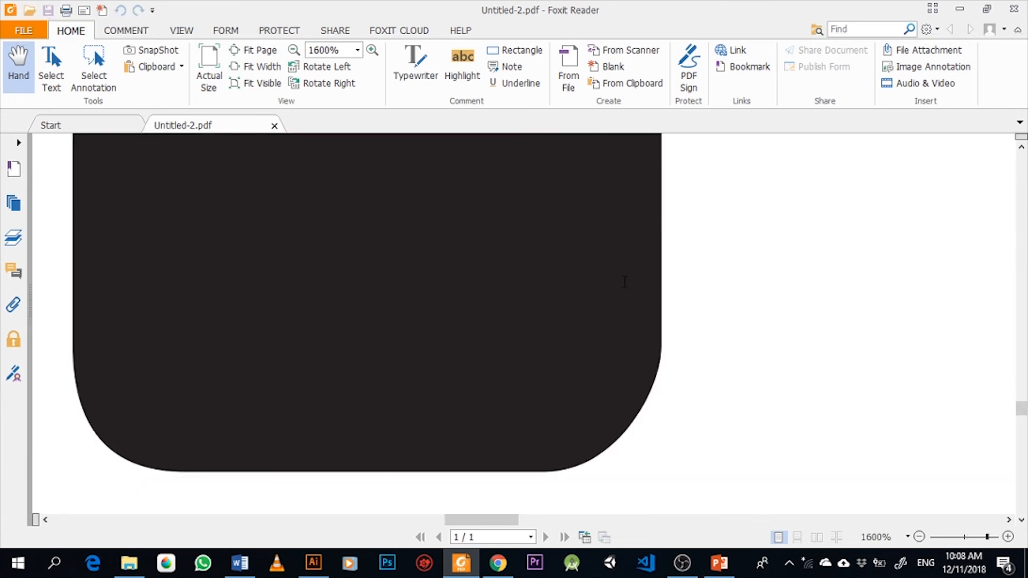
scroll(634, 410, down, 5)
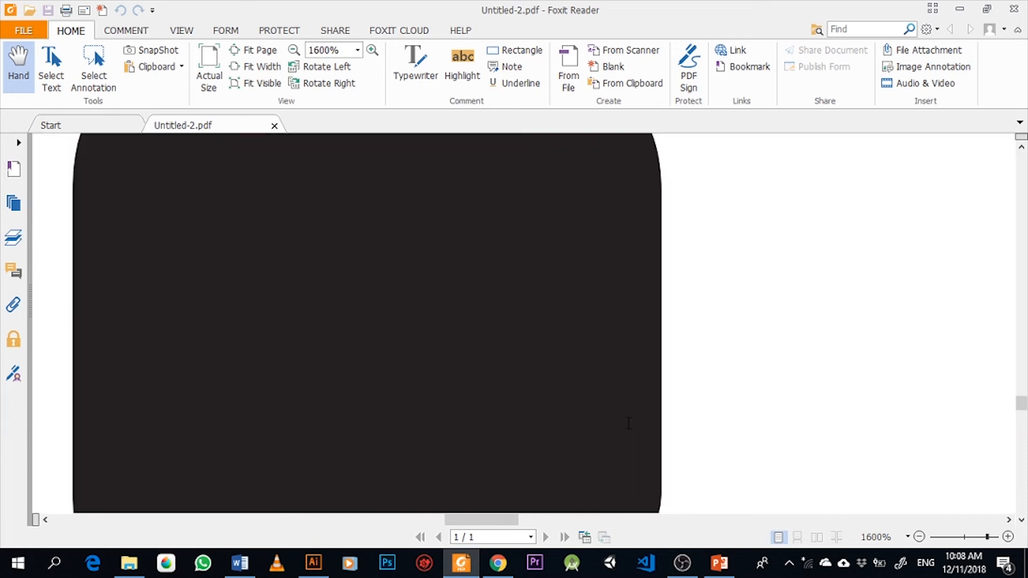
scroll(641, 376, down, 10)
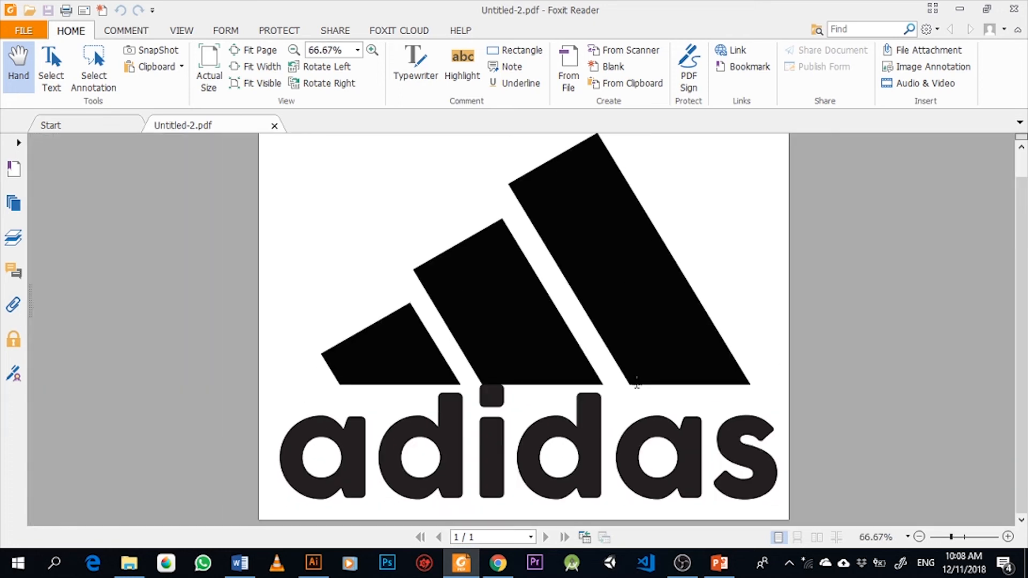
scroll(637, 390, up, 2)
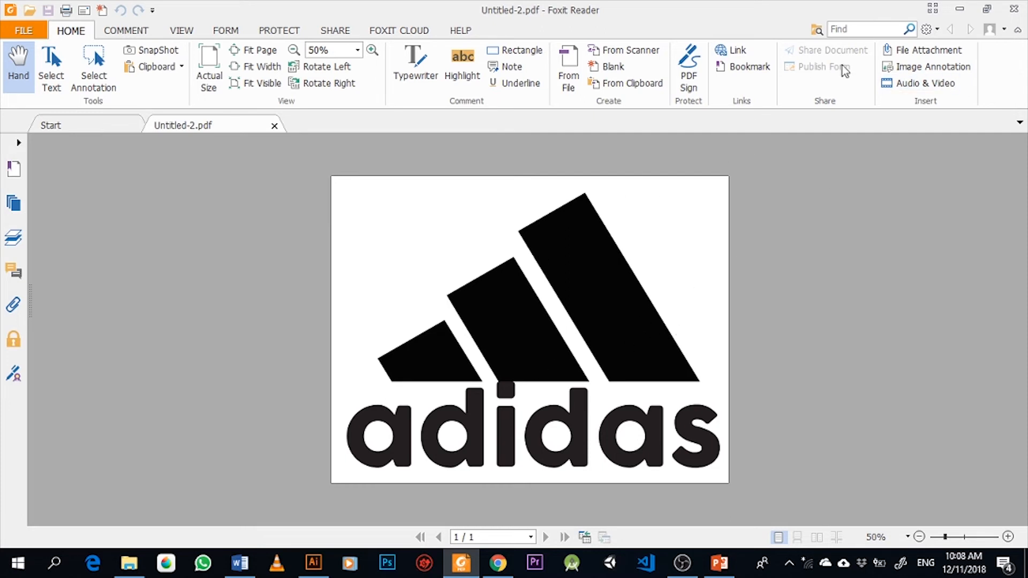
Step: Minimize the PDF reader to return to Illustrator and deselect the adidas wordmark
click(959, 9)
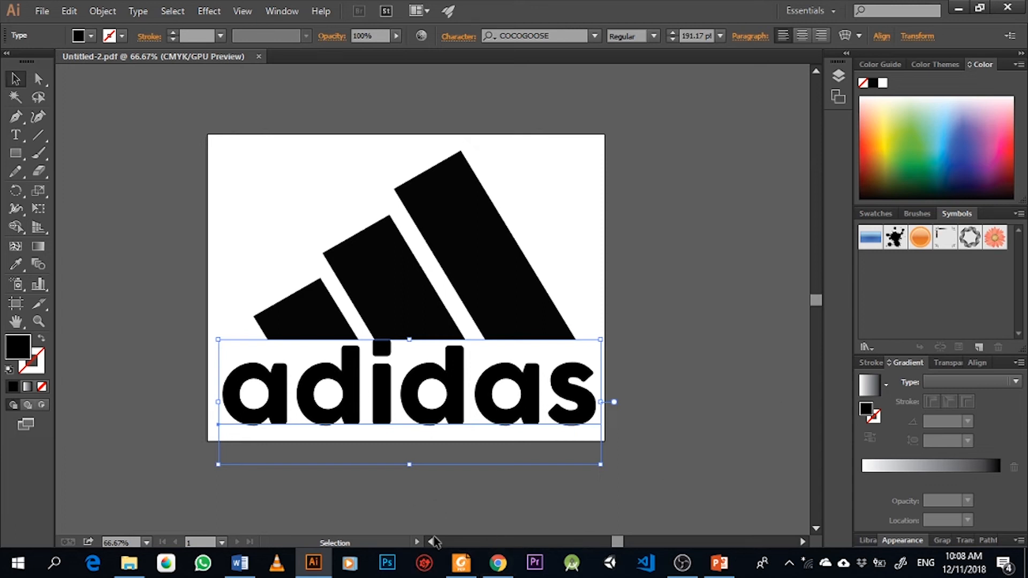
mouse_move(493, 563)
click(152, 100)
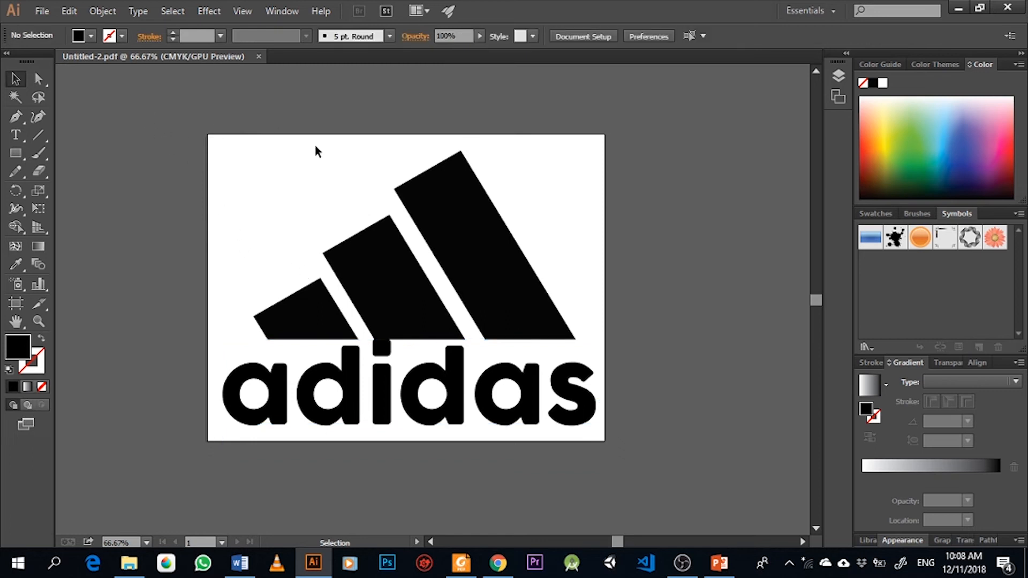